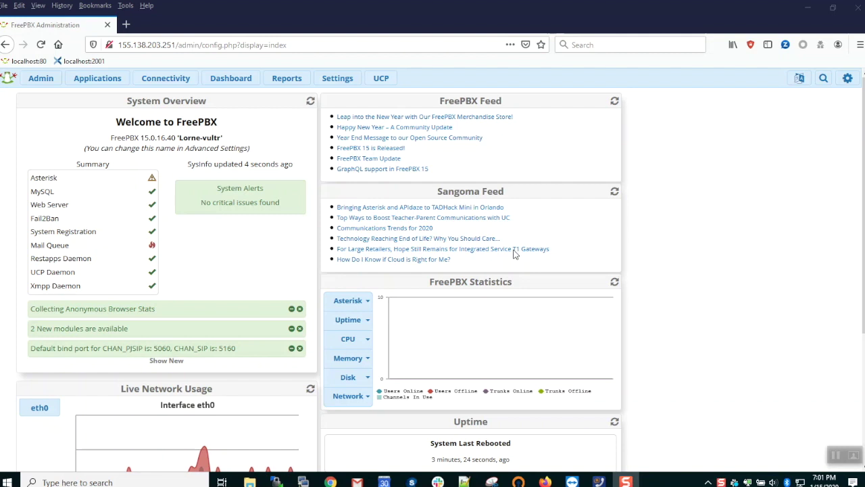
Launch the Smart Firewall wizard and continue past the warning to the setup questions.
click(220, 83)
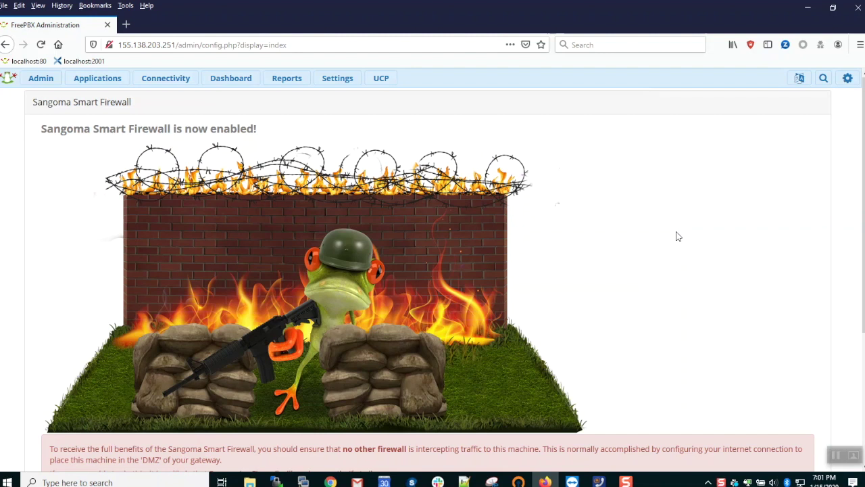
scroll(678, 236, down, 5)
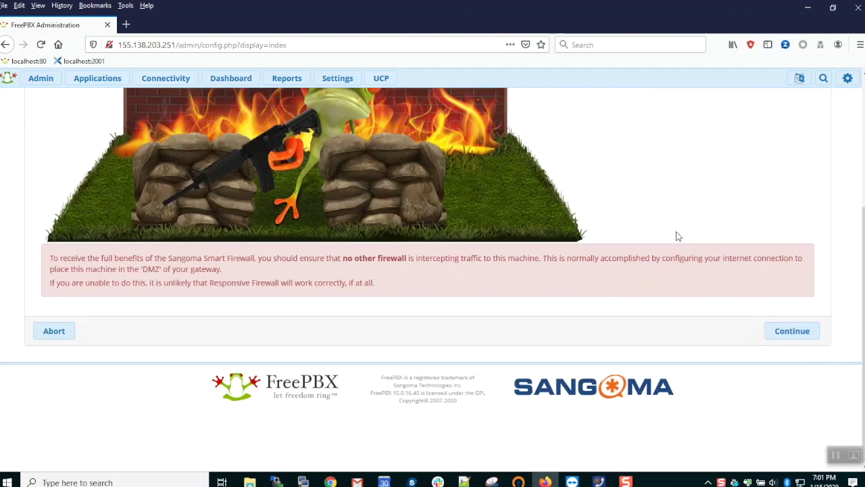
click(792, 331)
scroll(541, 287, up, 2)
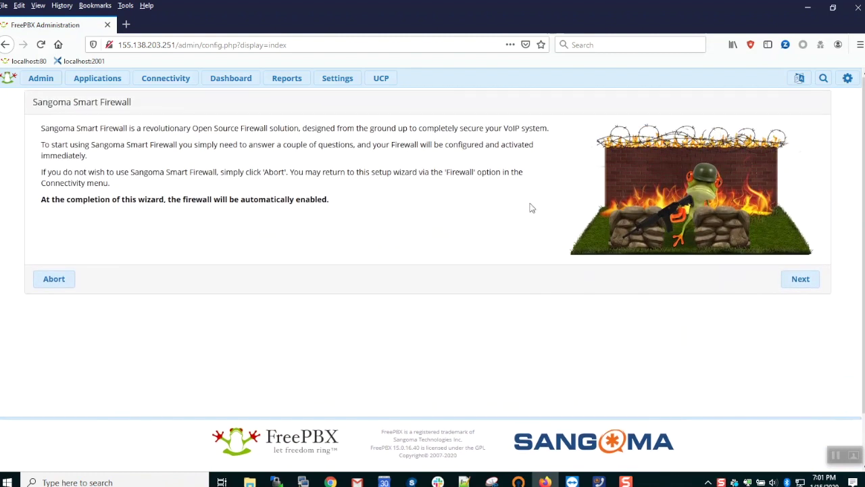
click(801, 280)
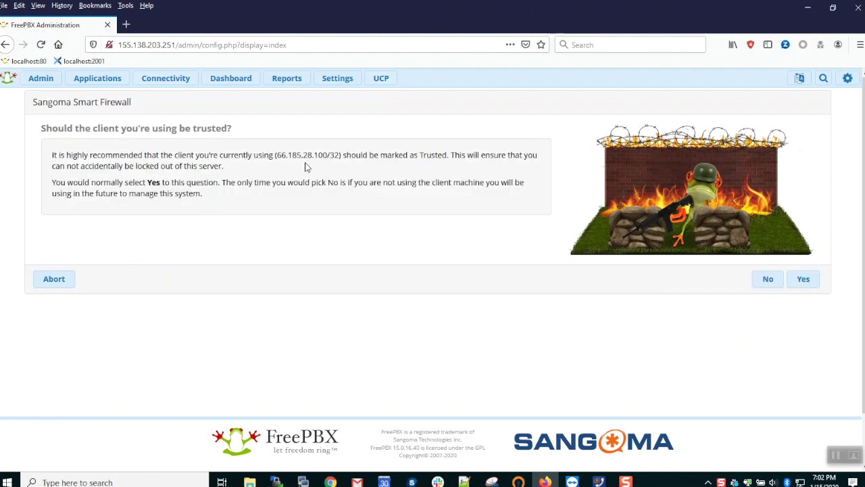
Trust this client's IP but not its network, and auto-configure the Asterisk IP settings.
drag(273, 154, 331, 155)
click(805, 284)
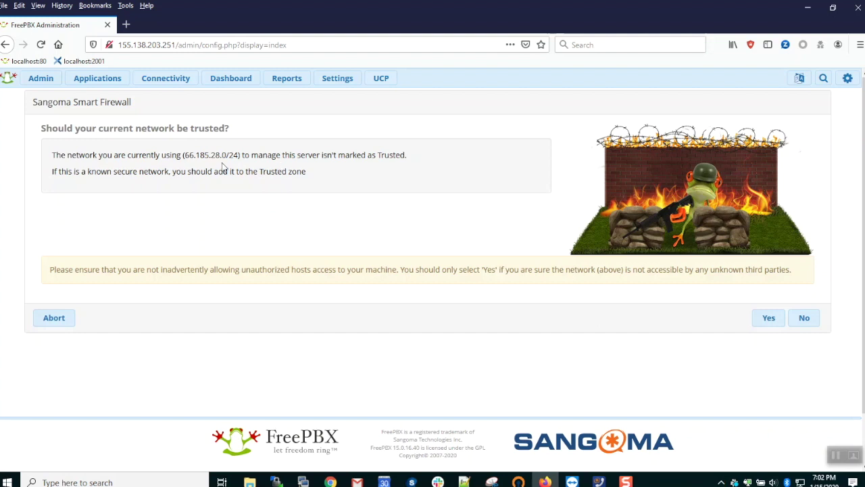
drag(181, 155, 234, 155)
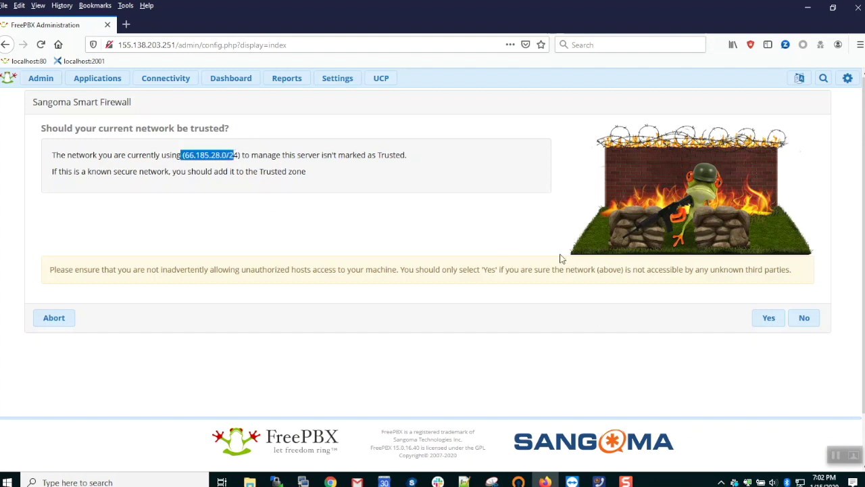
click(805, 322)
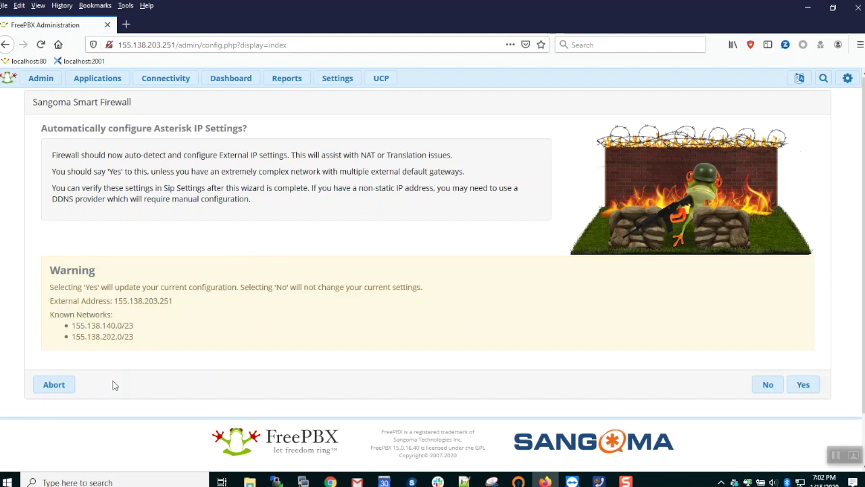
click(805, 386)
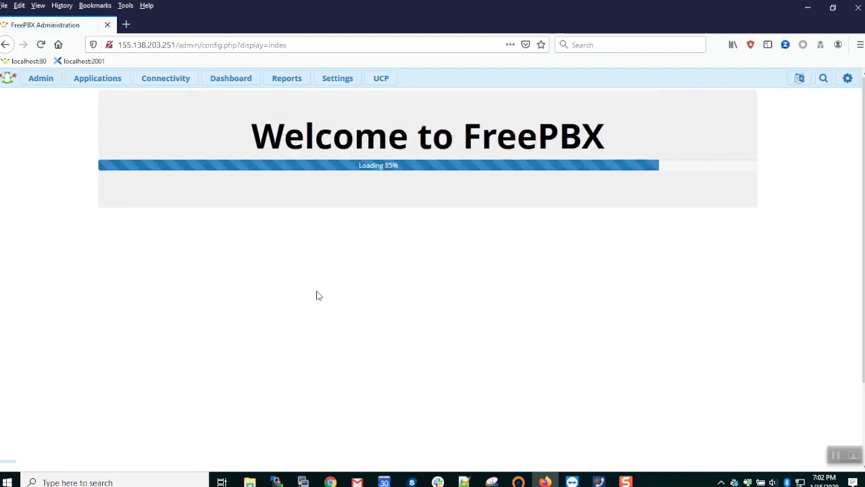
Open Connectivity > Firewall and review the Responsive Firewall, Interfaces and Networks tabs.
click(167, 86)
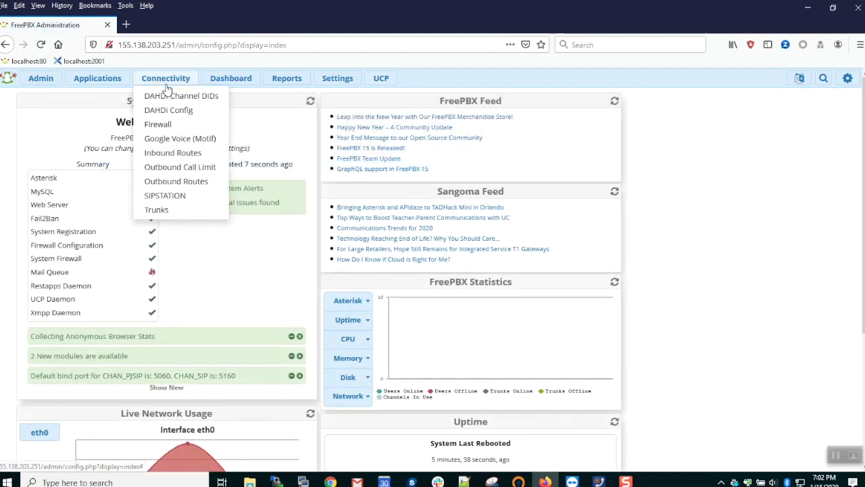
click(169, 127)
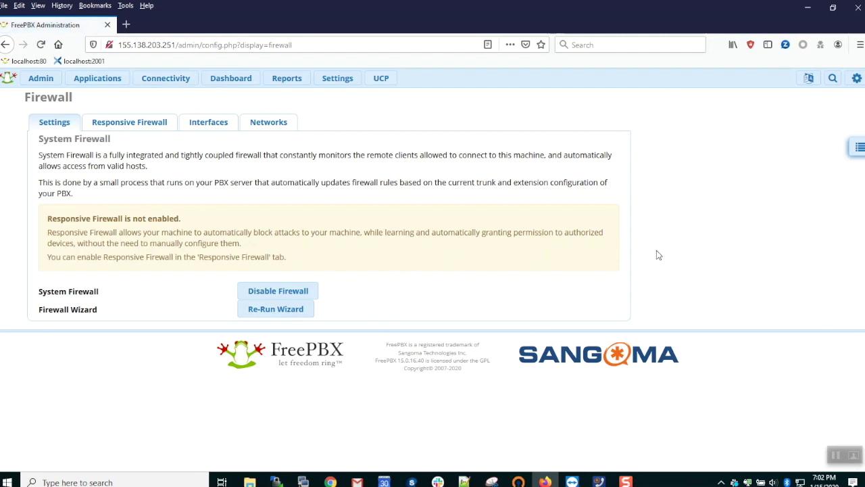
mouse_move(189, 85)
click(141, 127)
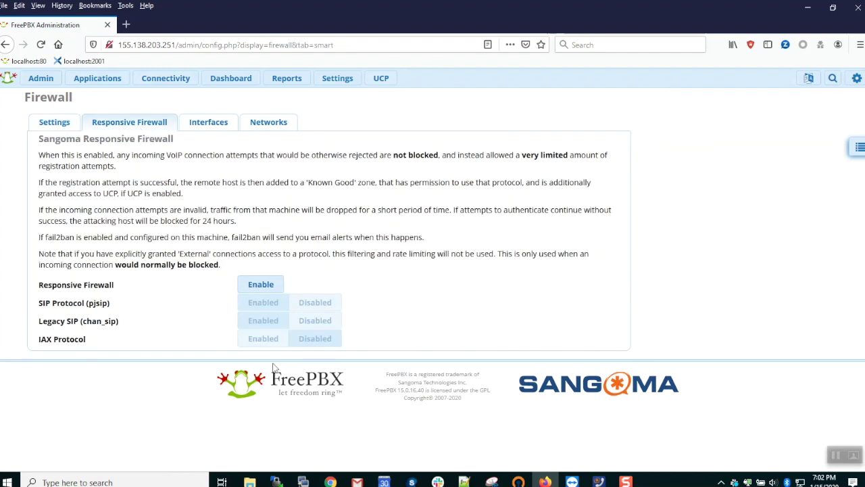
click(211, 125)
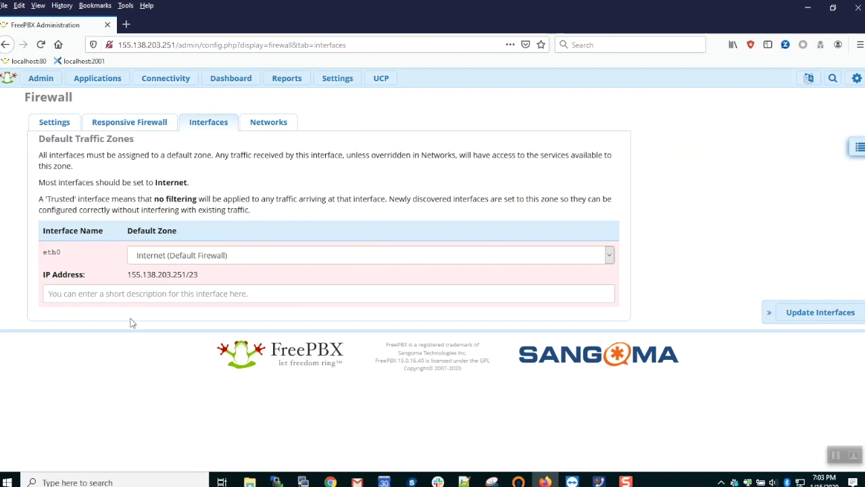
click(263, 127)
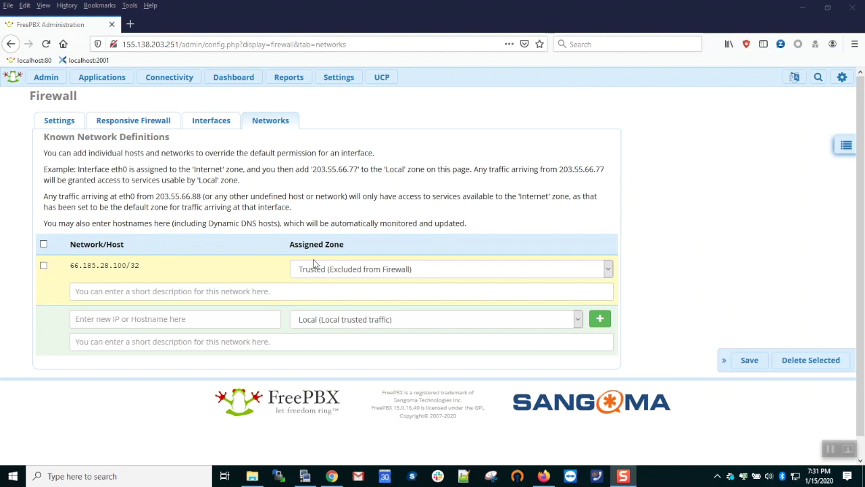
click(228, 318)
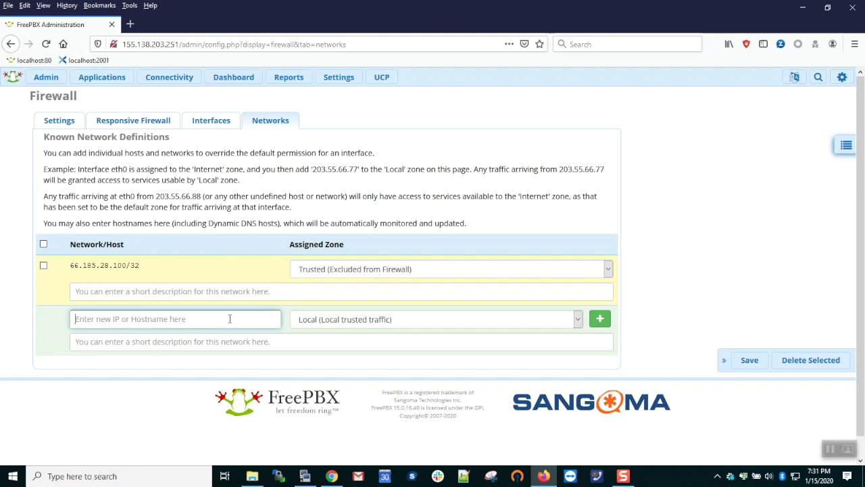
Save 12.34.56.78 as a Local-zone known network described as 'remote user'.
text(12)
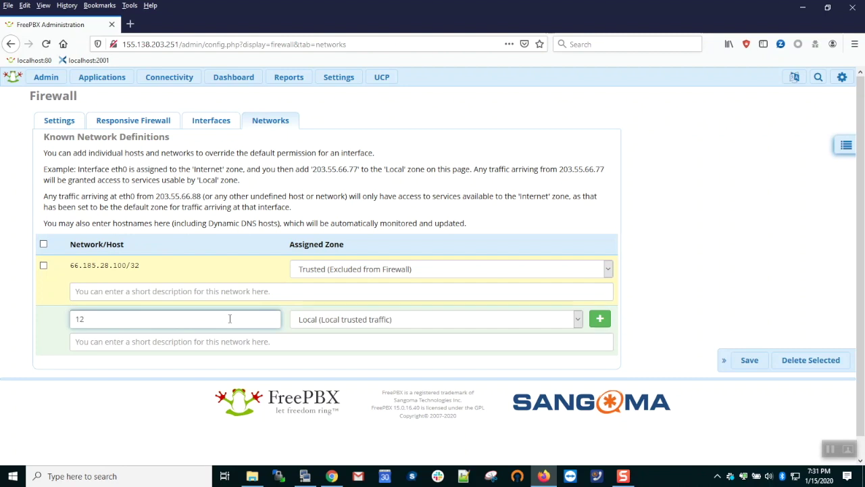
text(.34.56.78)
click(333, 321)
click(334, 321)
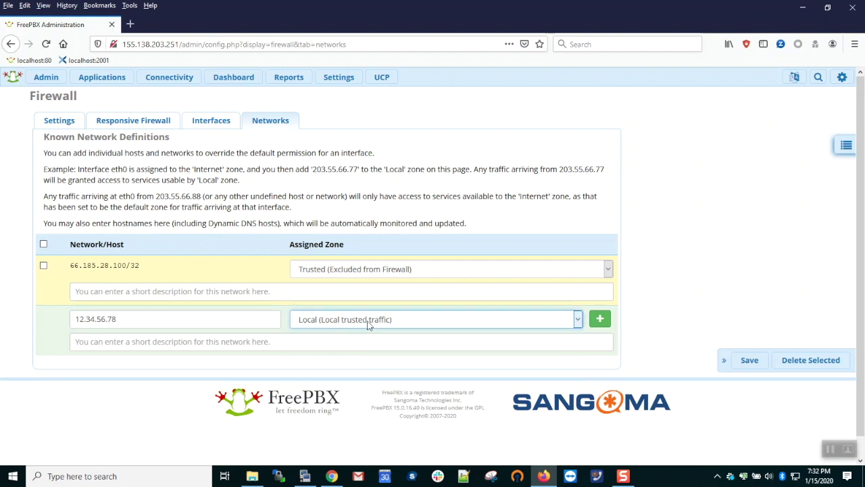
click(346, 341)
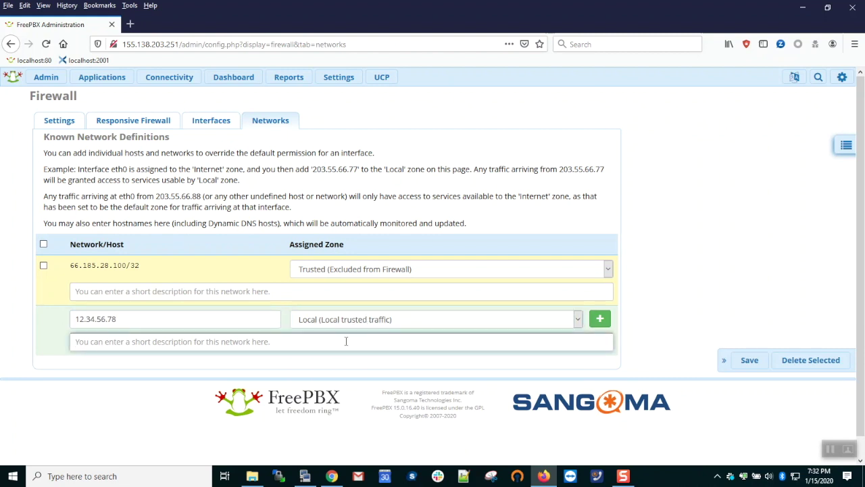
text(remote)
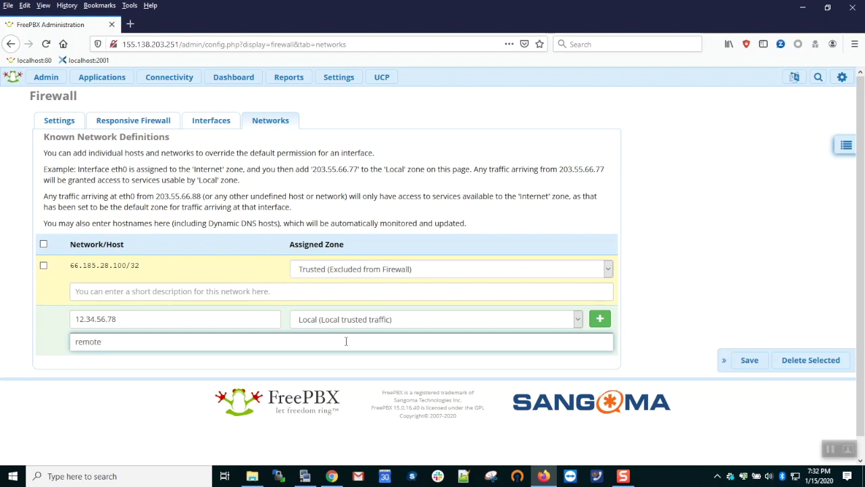
text( user)
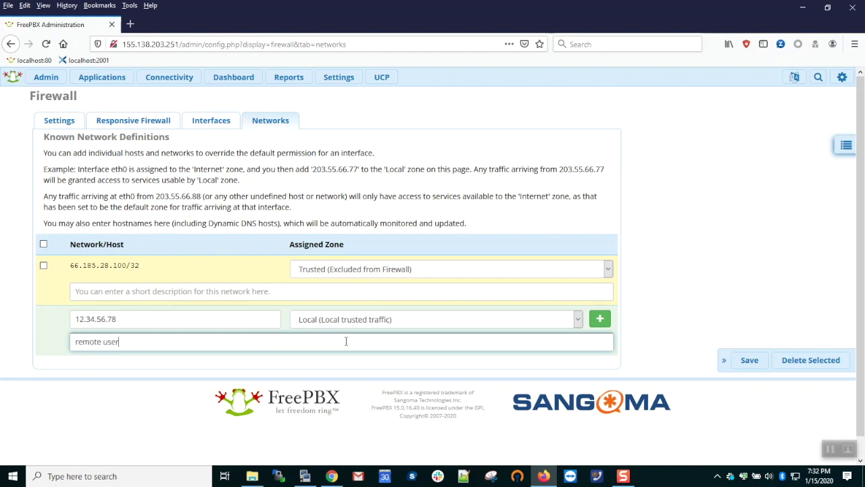
click(744, 363)
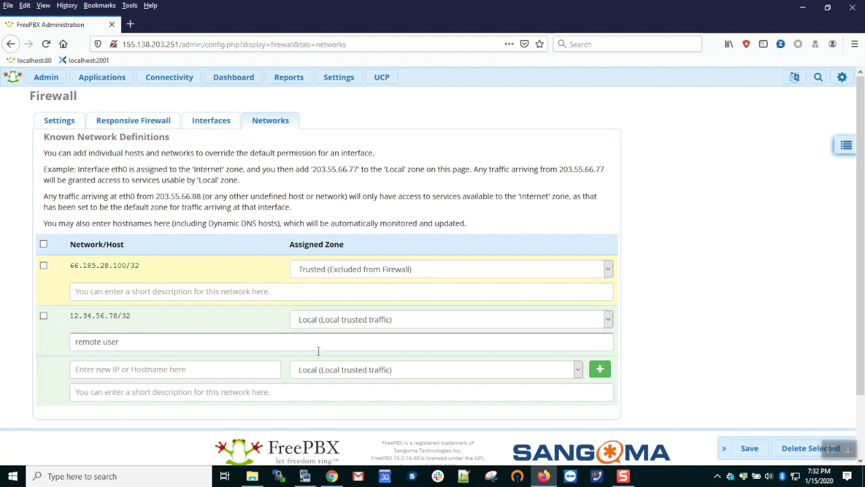
Save the hostname newyork.example.com as a known network in the Local zone.
scroll(268, 334, down, 2)
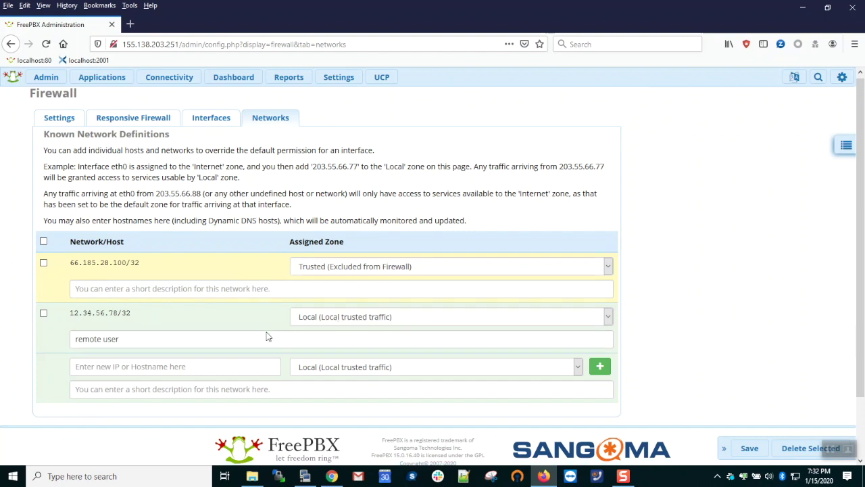
click(184, 314)
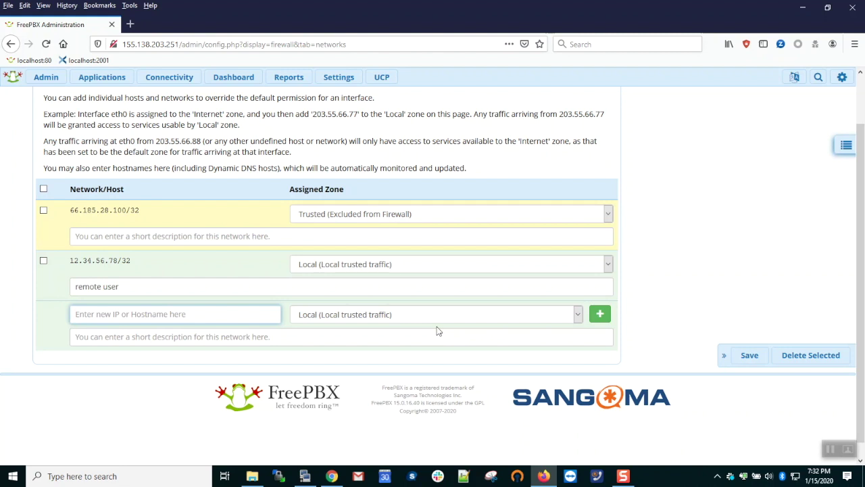
text(newy)
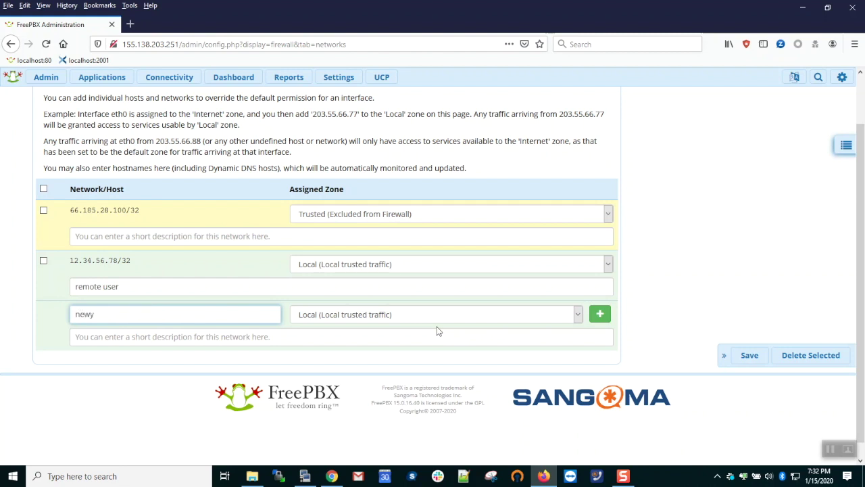
text(ort)
text(k.exampl)
text(e.com)
click(754, 360)
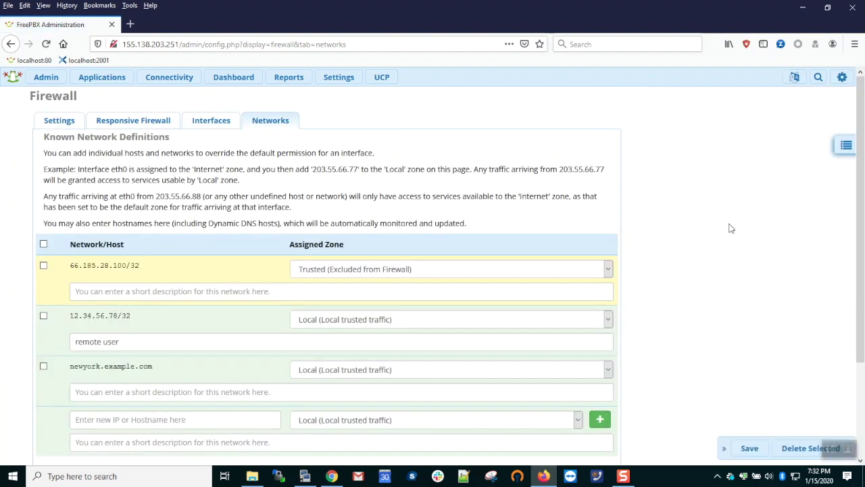
scroll(734, 229, down, 3)
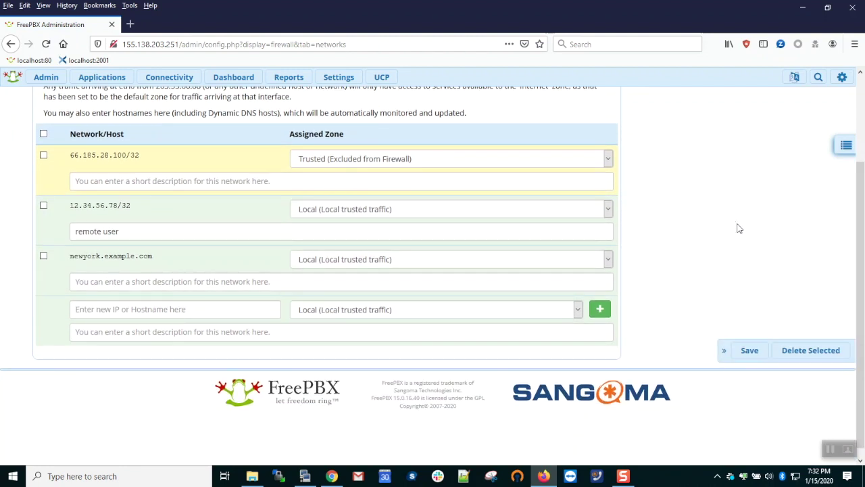
click(179, 309)
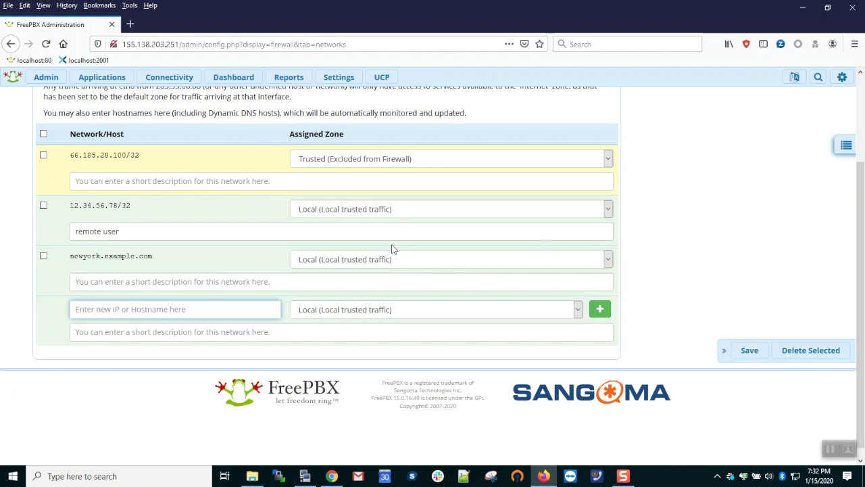
Save 55.66.77.88 as a known network in the Trusted (Excluded from Firewall) zone.
text(55)
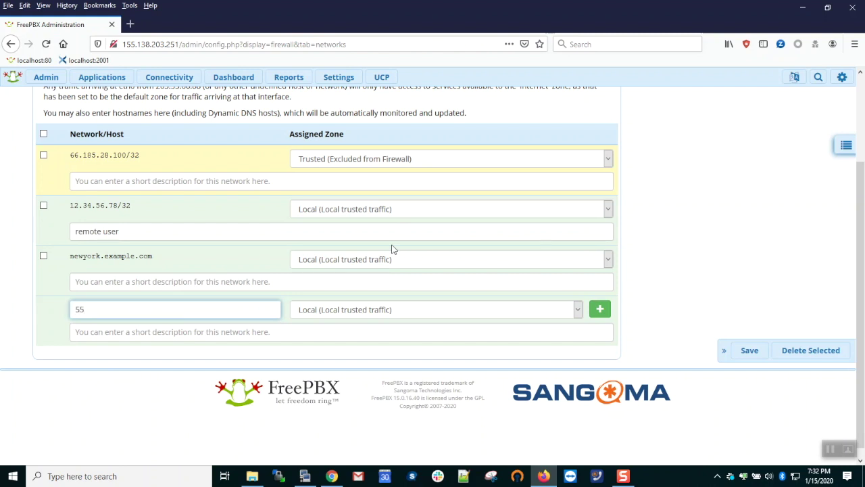
text(.66.77.88)
click(349, 311)
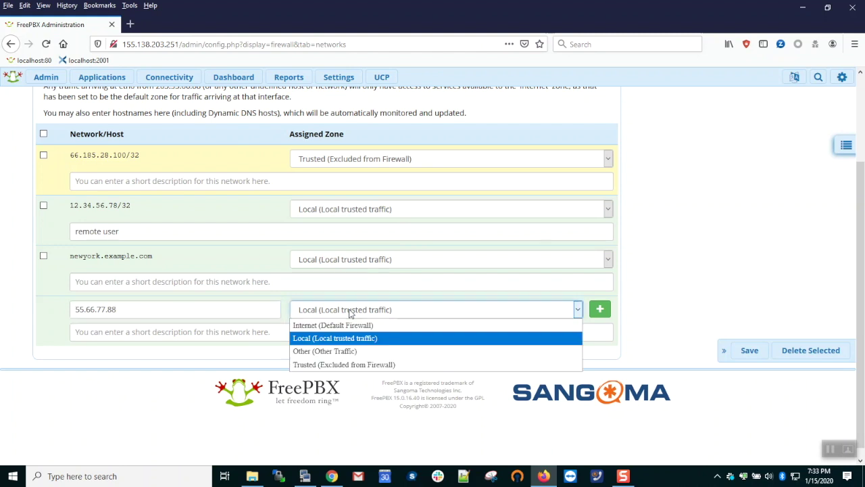
click(350, 325)
click(349, 311)
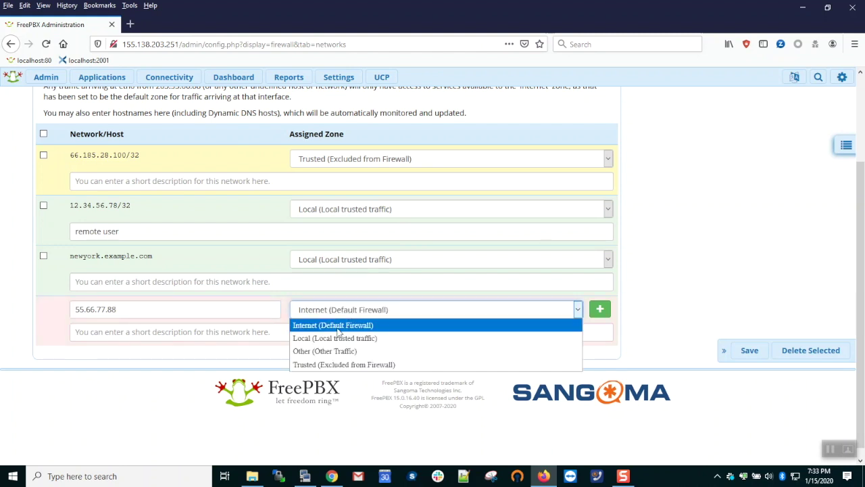
key(Escape)
key(t)
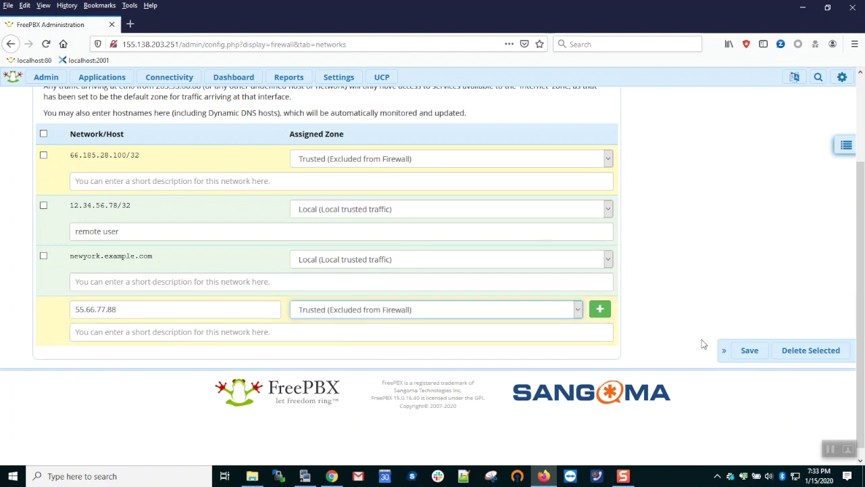
click(736, 350)
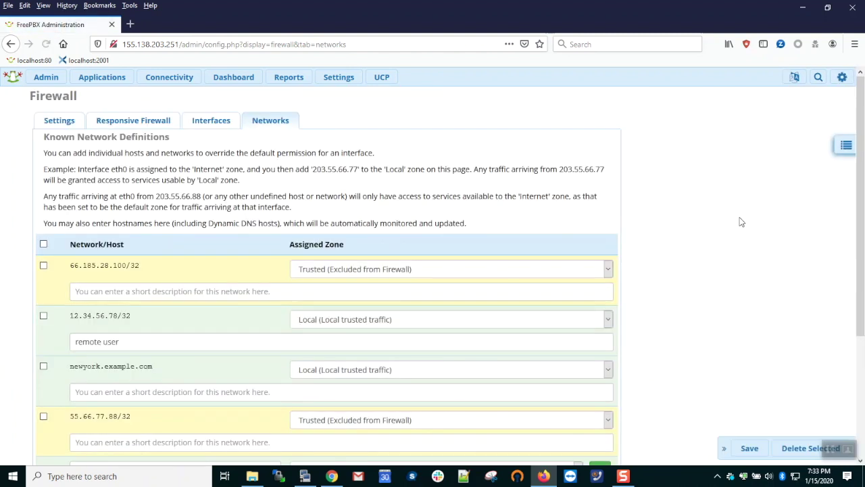
Save the 10.0.0.0/8 network as a known network in the Local zone.
scroll(764, 249, down, 2)
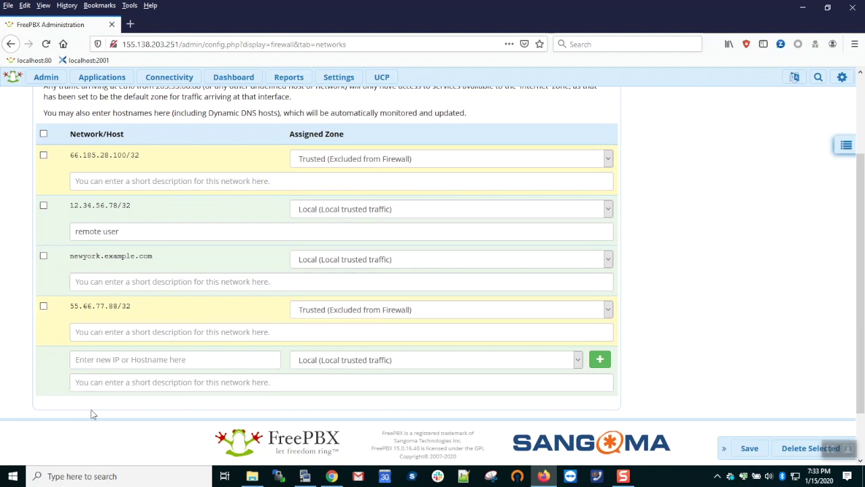
click(138, 360)
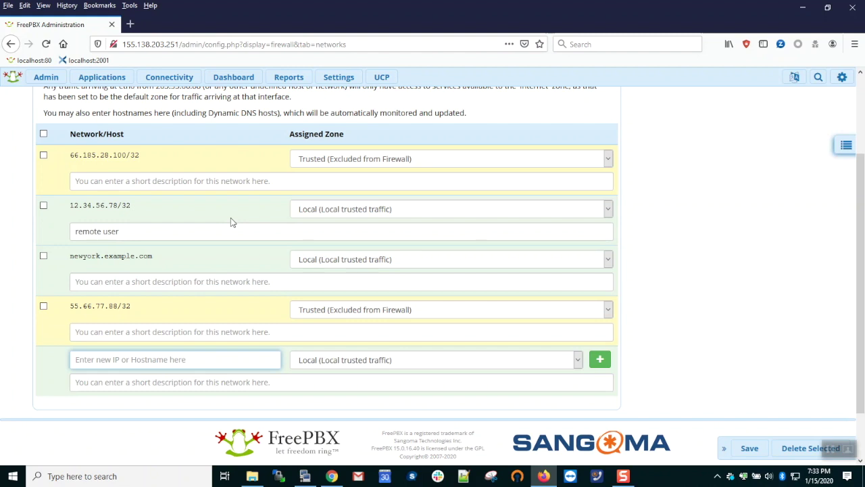
text(10.0.0)
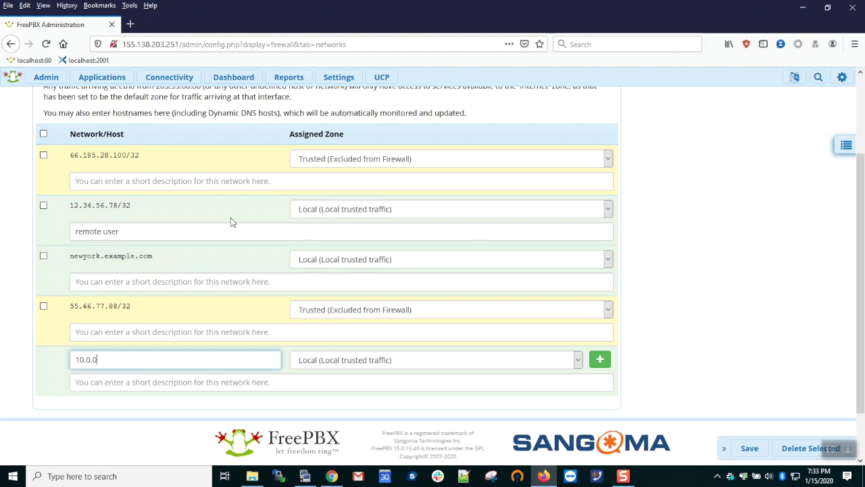
text(.0/8)
click(749, 449)
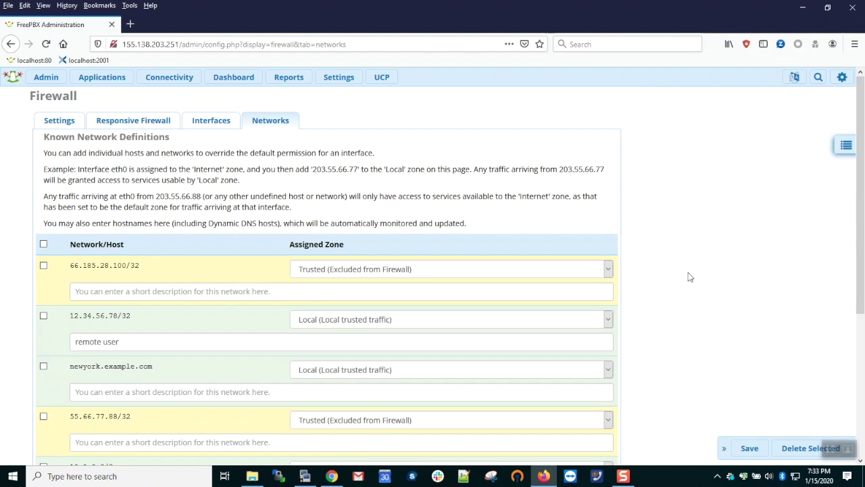
scroll(689, 277, down, 3)
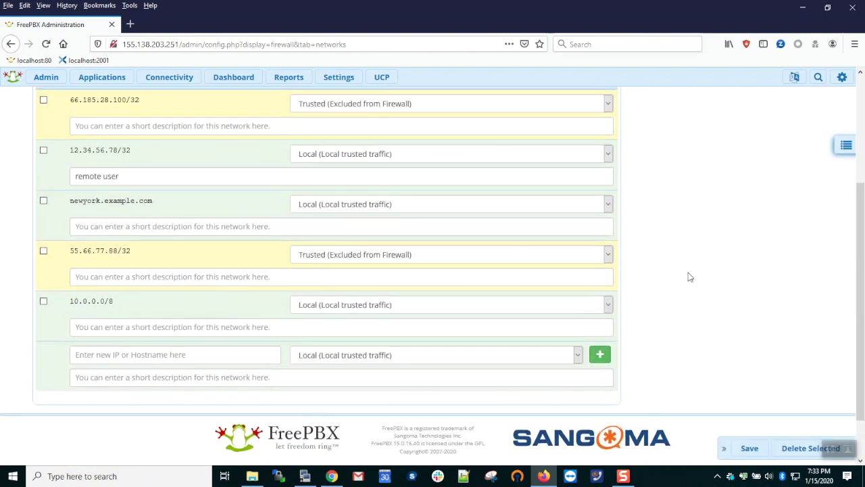
scroll(690, 277, up, 2)
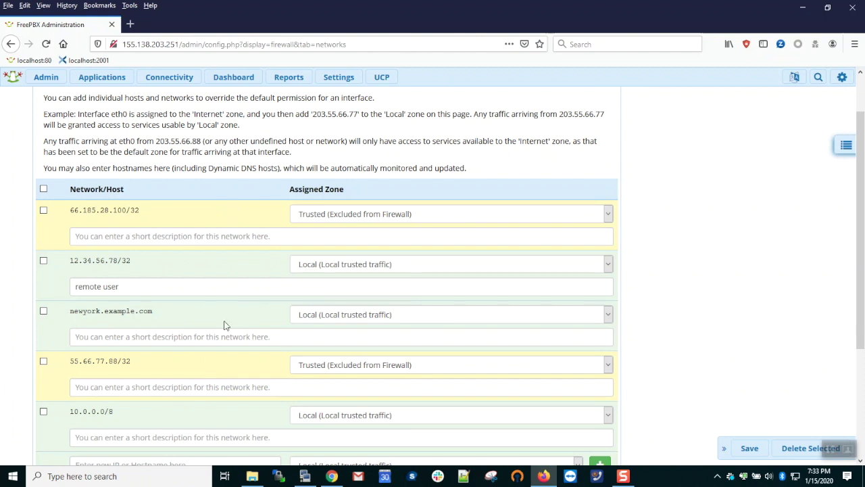
scroll(226, 325, up, 2)
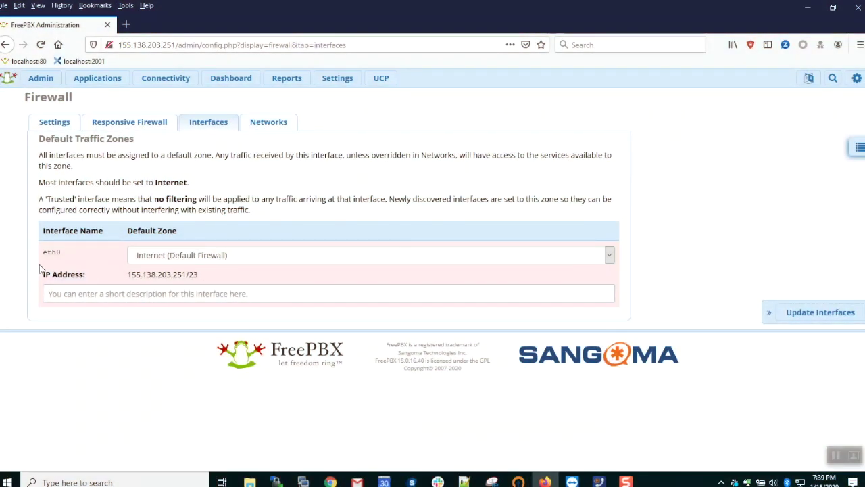
Switch eth0's default zone to Trusted (Excluded from Firewall), apply it, and return to the dashboard.
click(153, 262)
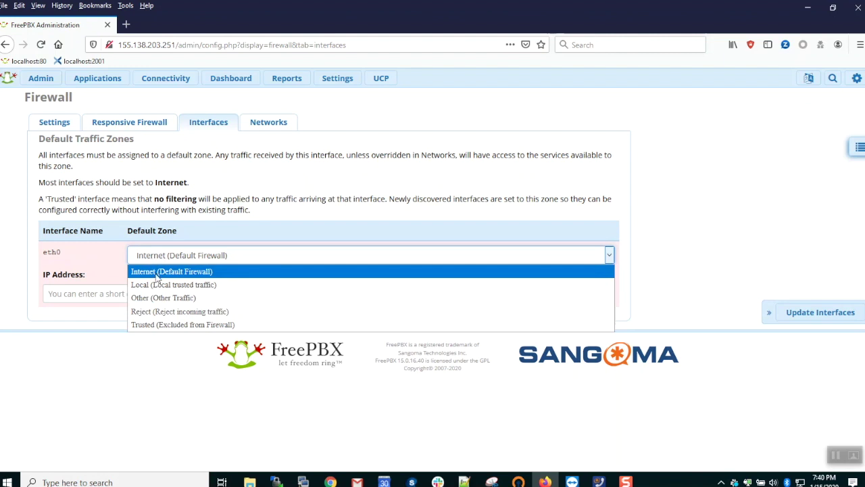
click(160, 327)
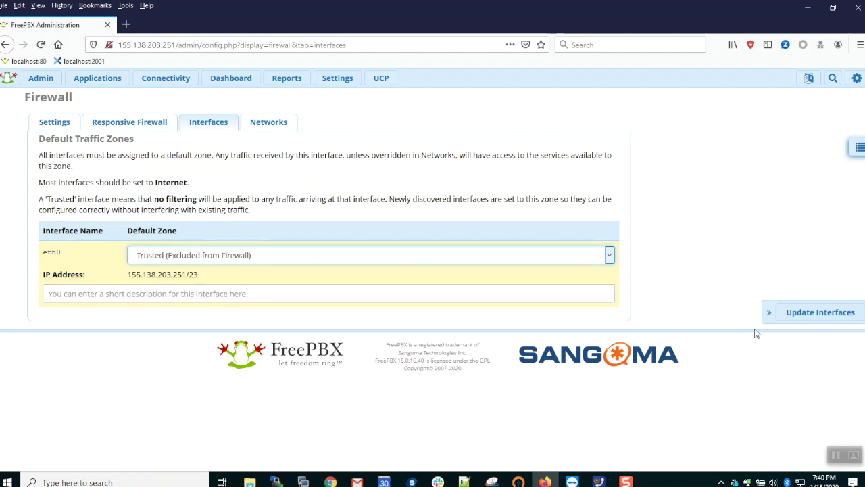
click(808, 320)
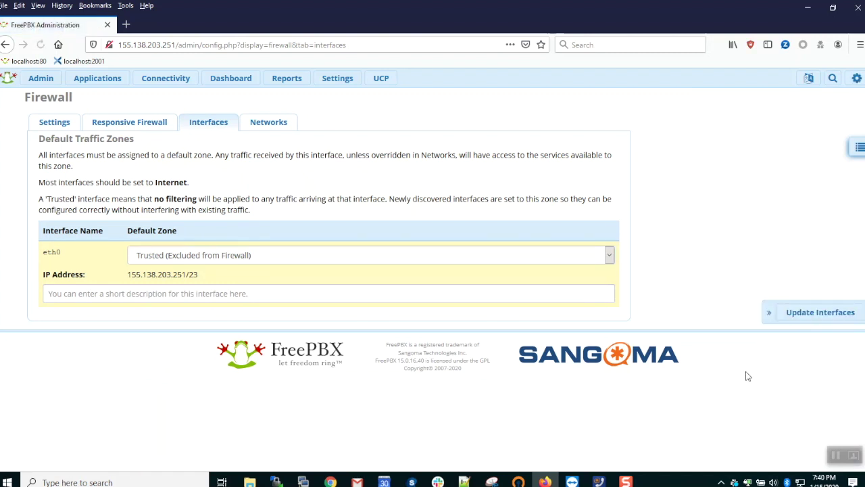
click(236, 84)
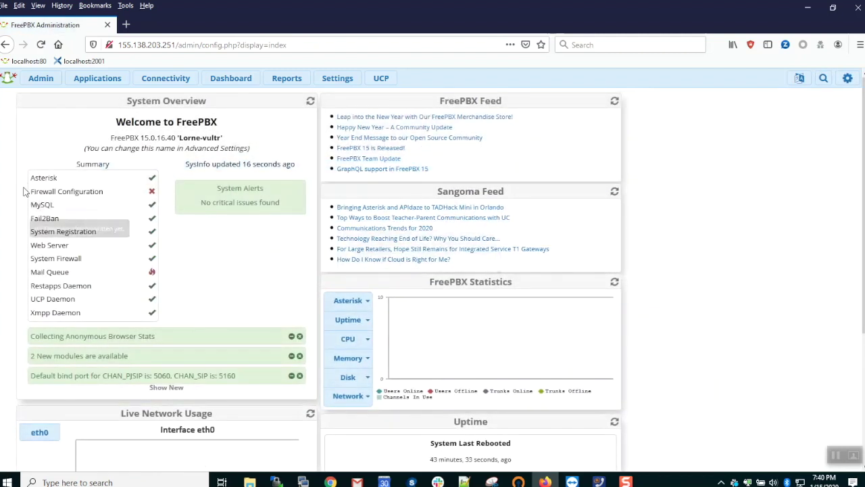
drag(31, 191, 103, 191)
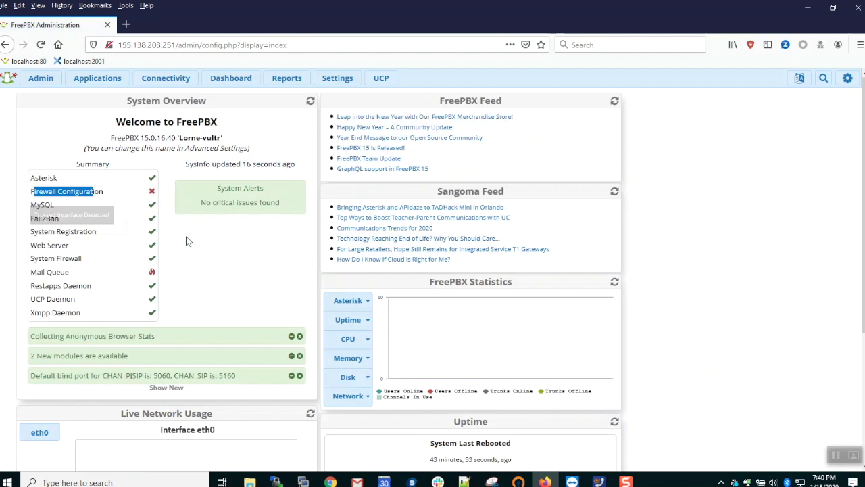
click(242, 241)
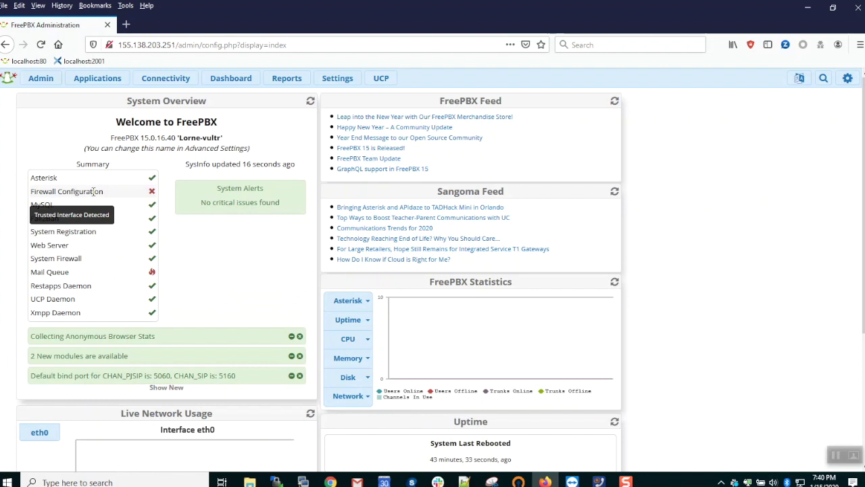
Reopen the Firewall Interfaces tab and switch eth0 back to Internet (Default Firewall), applying the change.
click(165, 81)
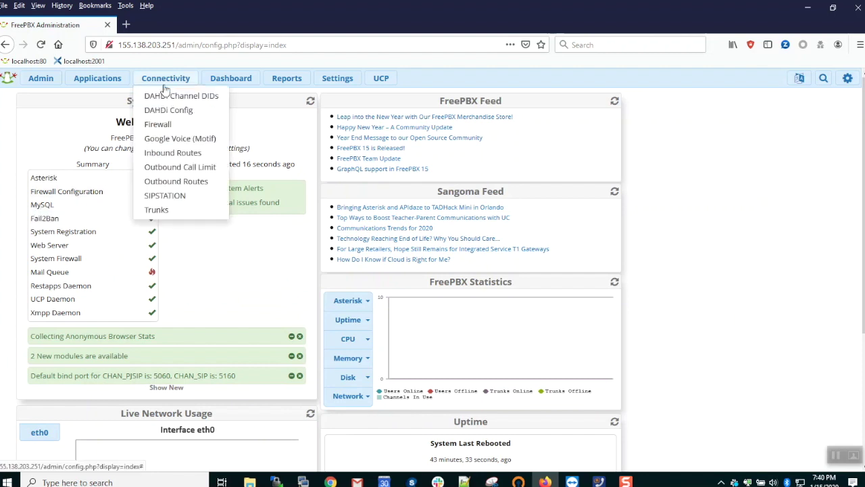
click(162, 126)
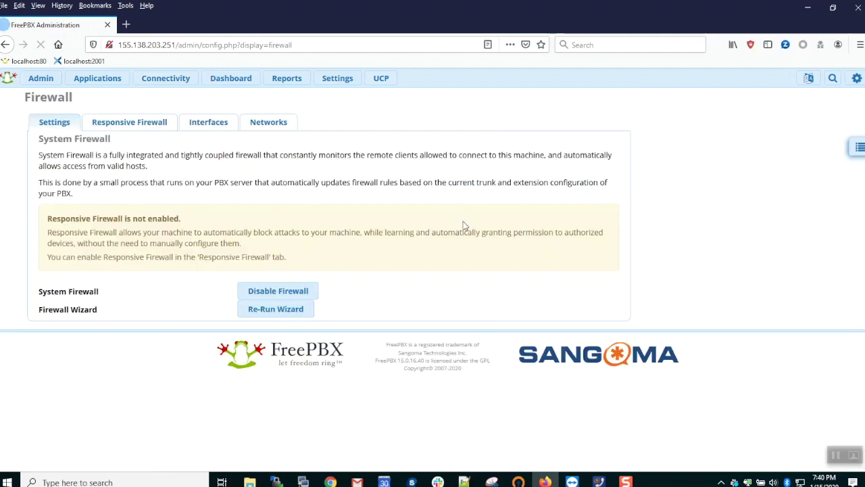
click(206, 129)
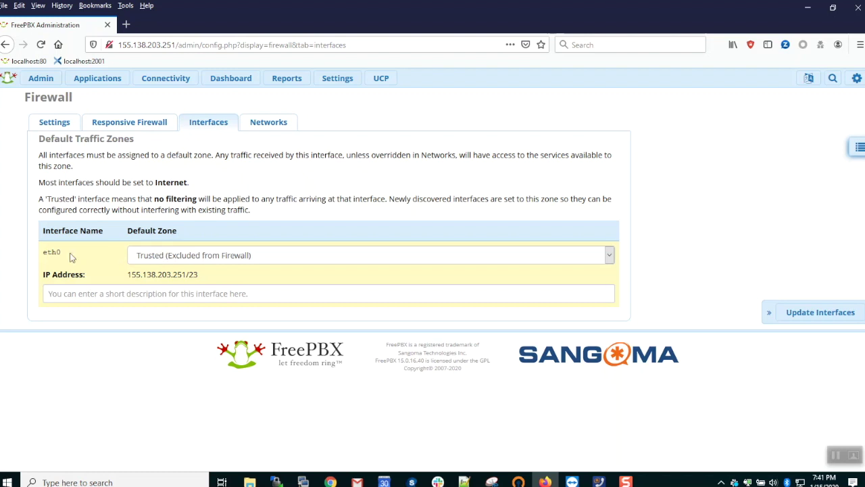
click(184, 257)
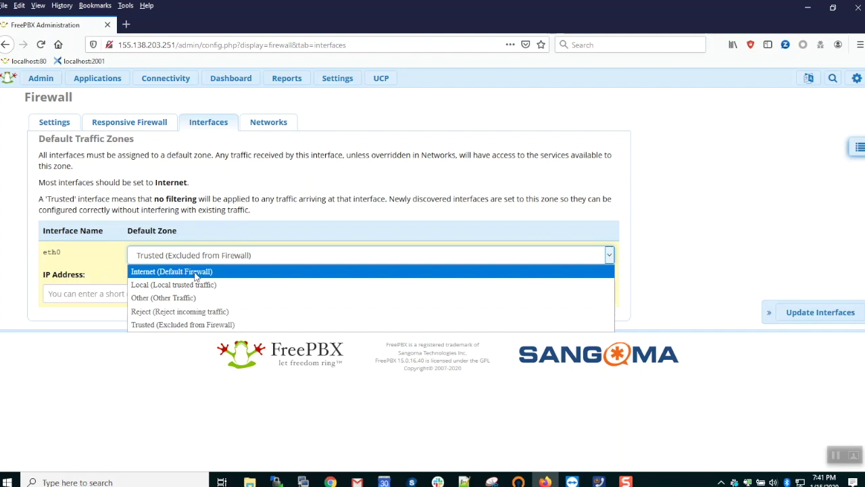
click(196, 272)
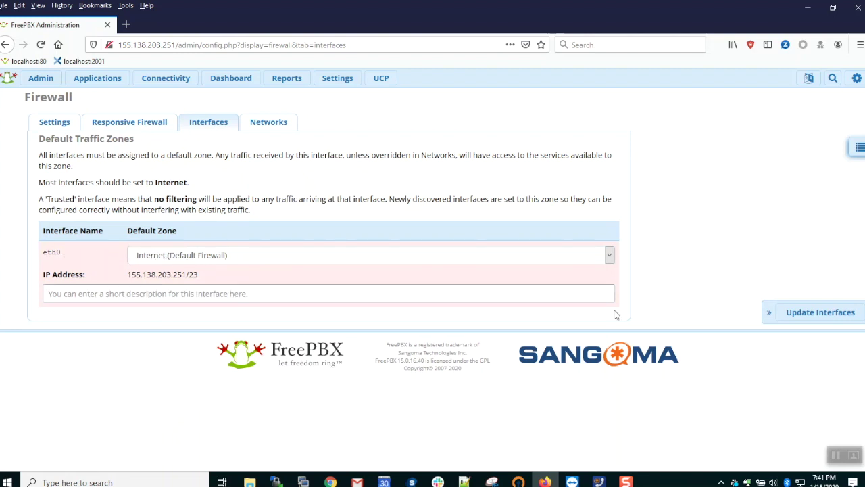
click(821, 311)
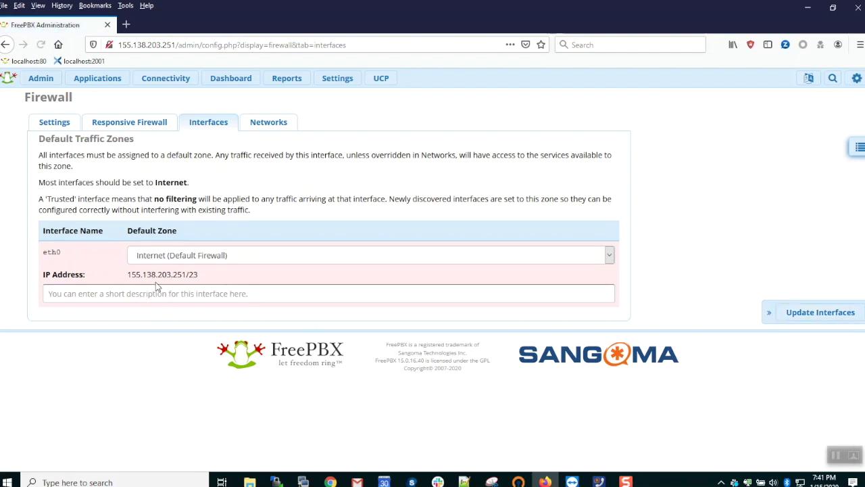
click(269, 123)
Confirm eth0 defaults to Internet on the Interfaces tab, then return to the System Overview dashboard.
scroll(344, 349, down, 3)
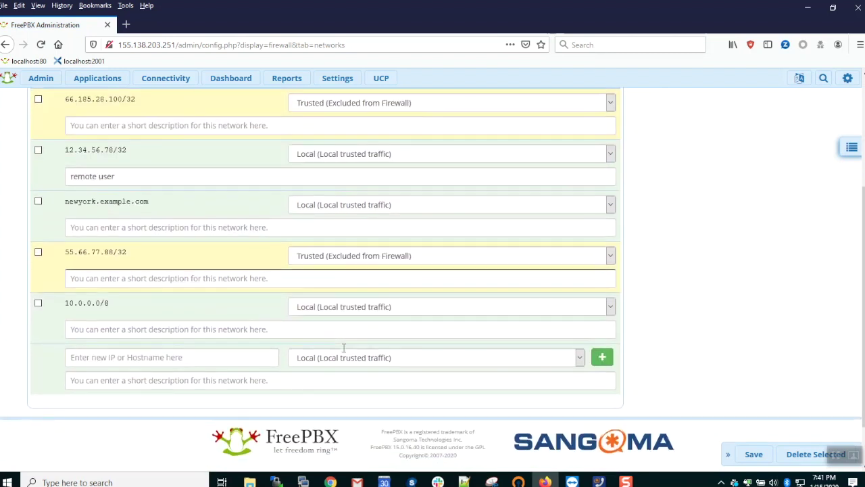
scroll(343, 348, up, 5)
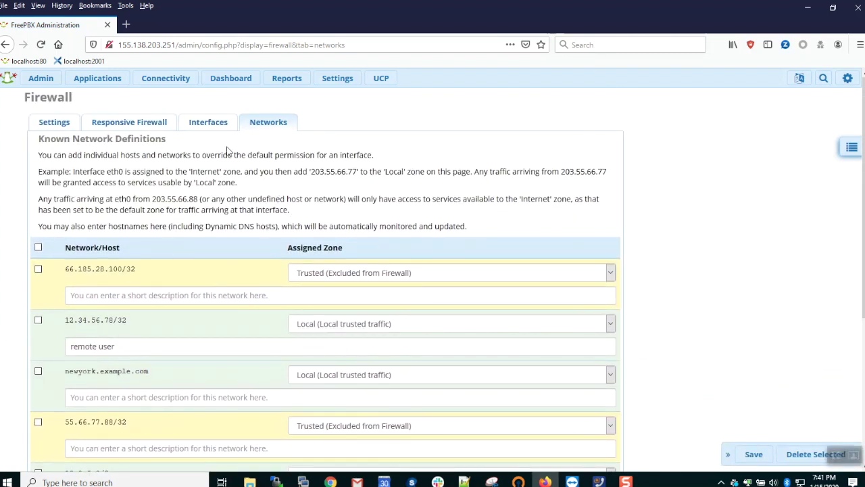
click(208, 125)
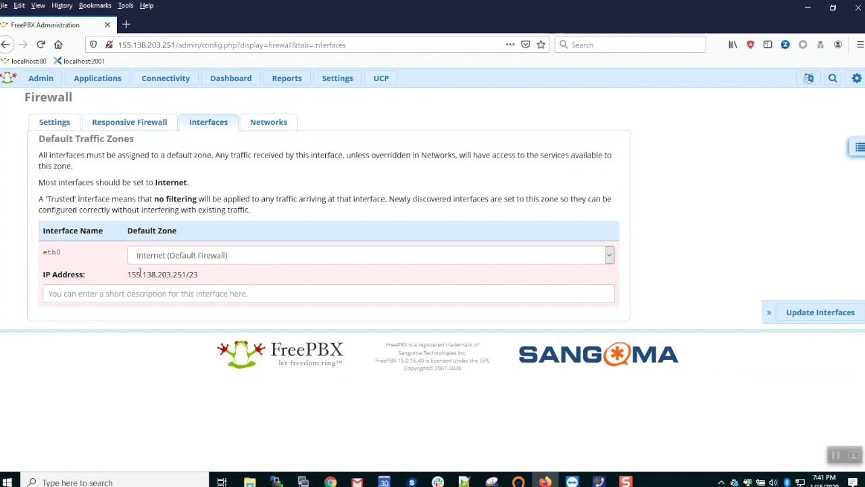
mouse_move(162, 79)
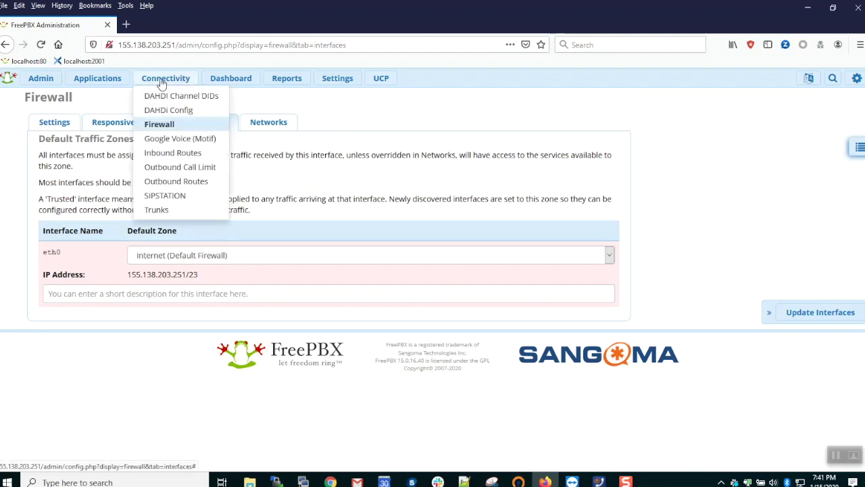
click(169, 112)
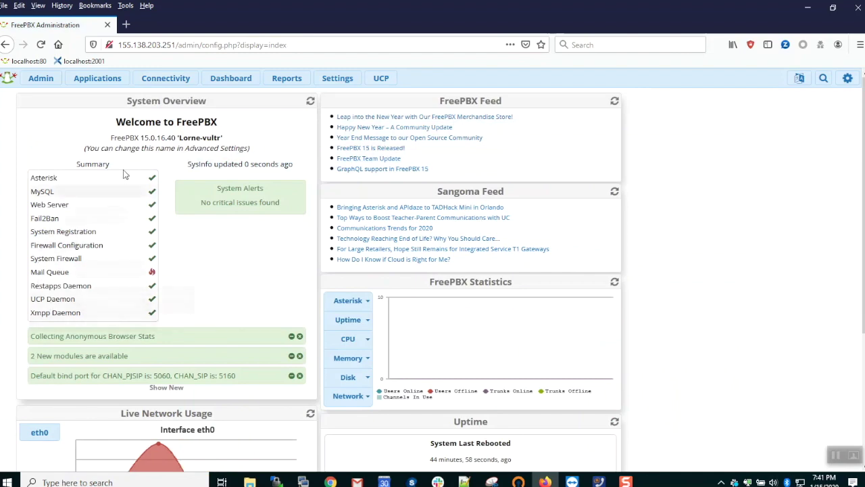
Go back to Connectivity > Firewall and show eth0's Internet default zone on the Interfaces tab.
click(166, 78)
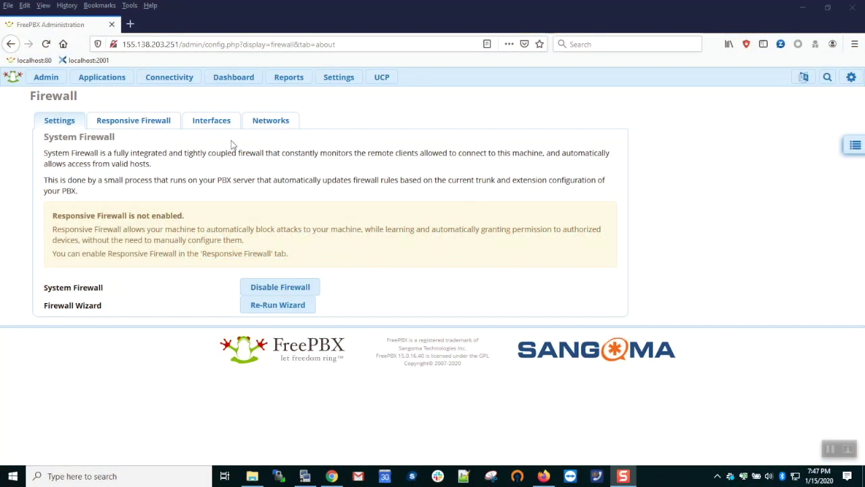
click(219, 127)
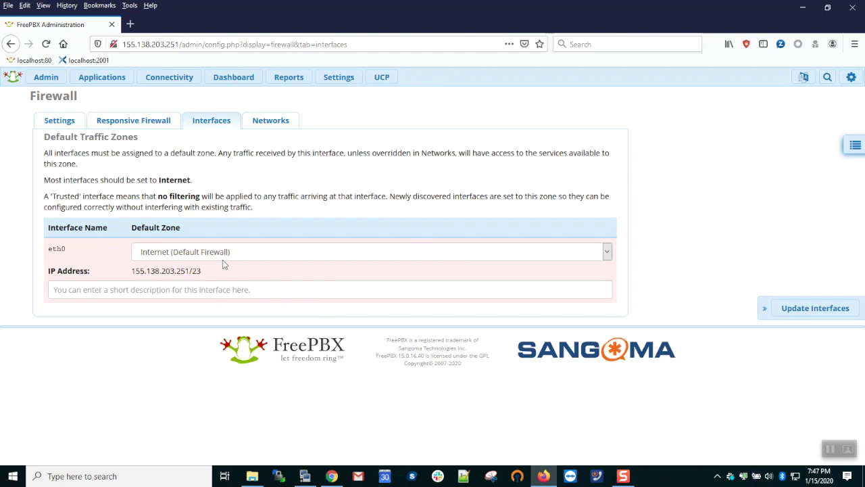
View the Networks tab's host and network zone list, then move to the Responsive Firewall tab.
click(267, 130)
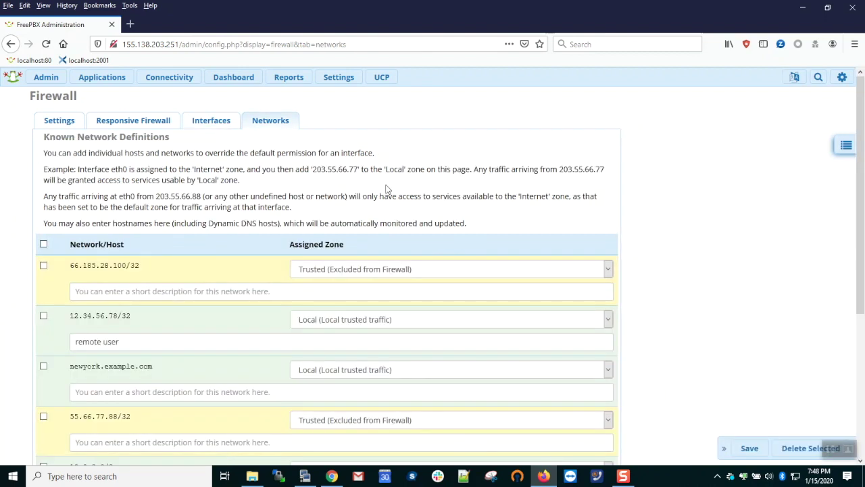
click(157, 121)
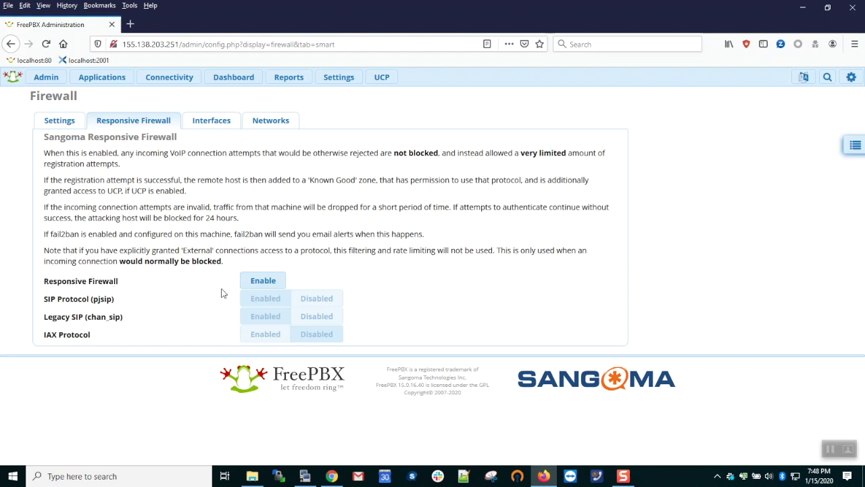
Enable the Responsive Firewall, with SIP, Legacy SIP and IAX protocols still disabled.
click(264, 287)
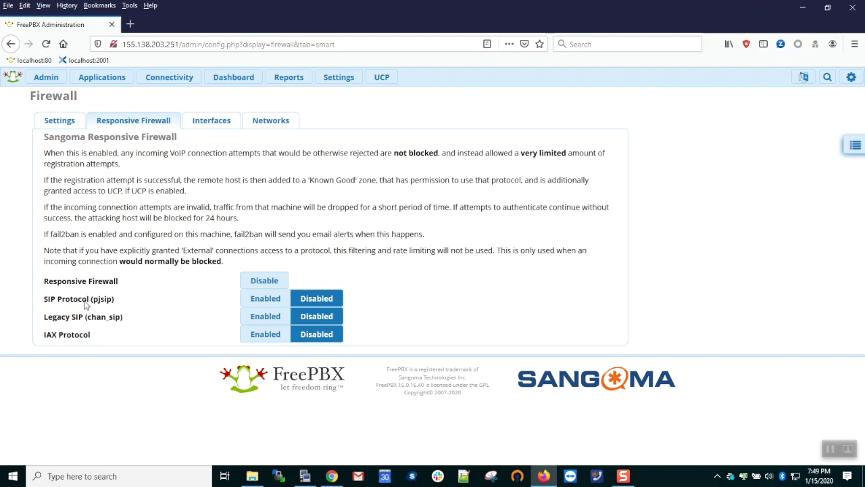
Turn on Responsive Firewall protection for SIP Protocol (pjsip) only.
click(271, 304)
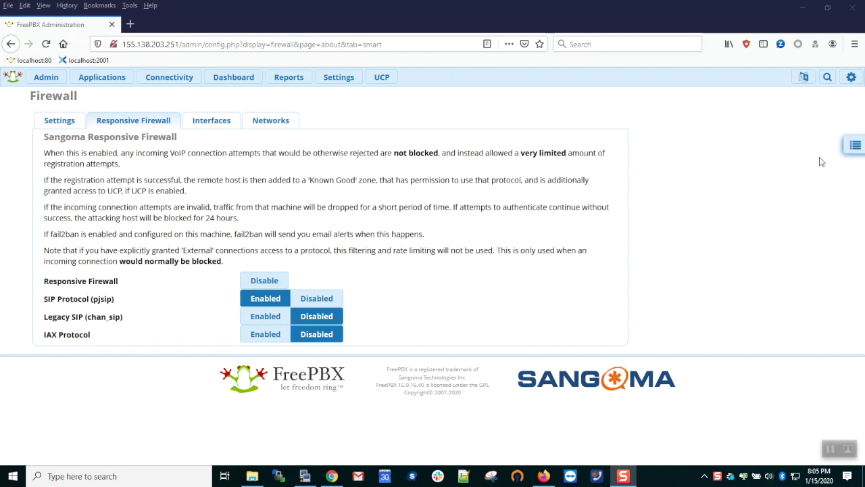
Jump to the firewall Services tab showing zone access for SSH, Web Management, UCP and SIP.
click(855, 147)
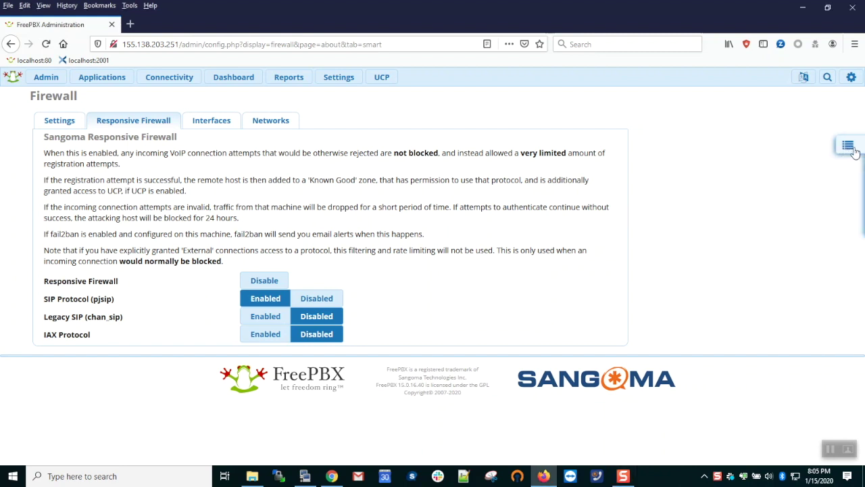
click(653, 196)
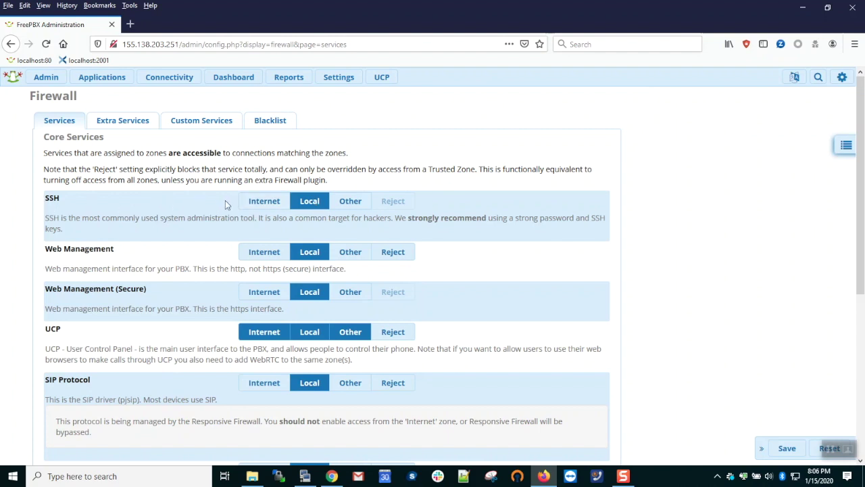
click(263, 201)
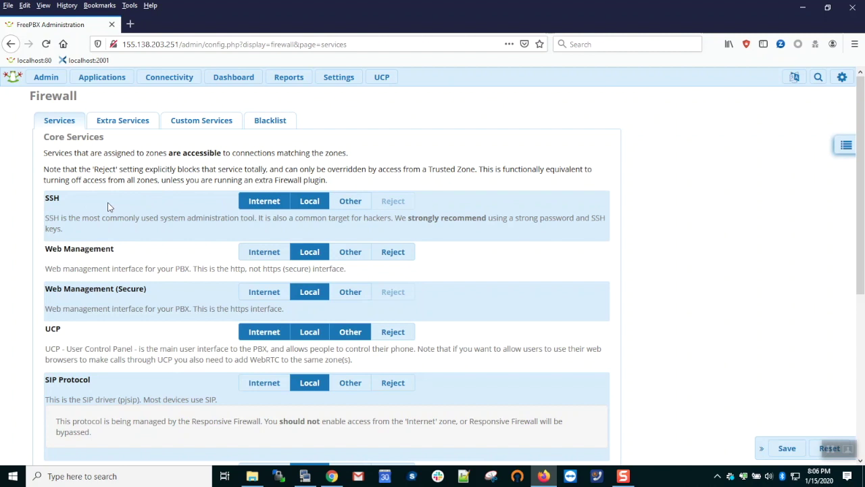
click(274, 203)
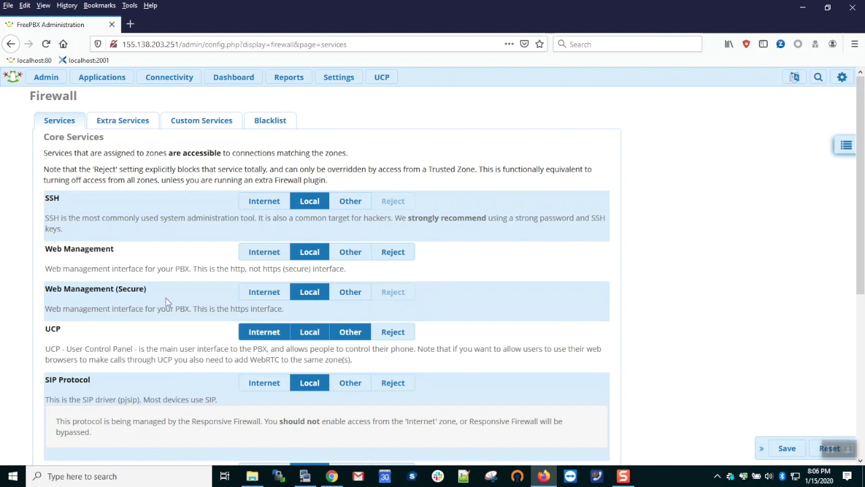
scroll(165, 287, down, 3)
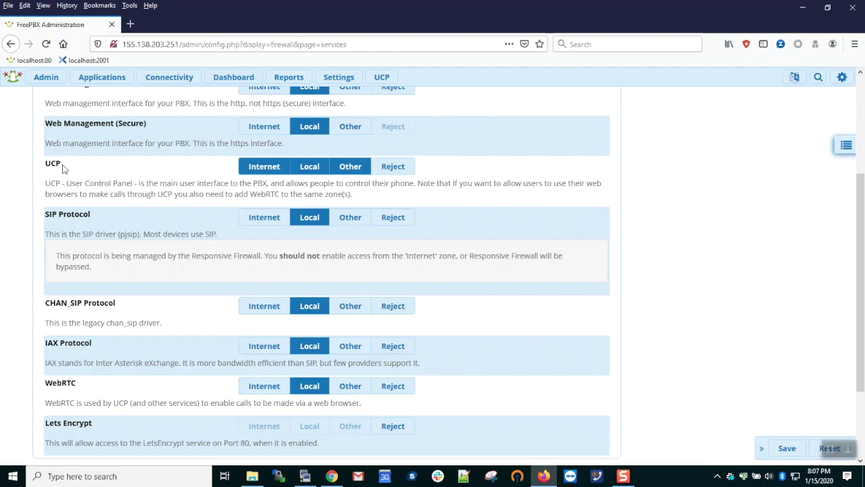
Remove Internet access from UCP so only Local and Other can reach it.
click(260, 169)
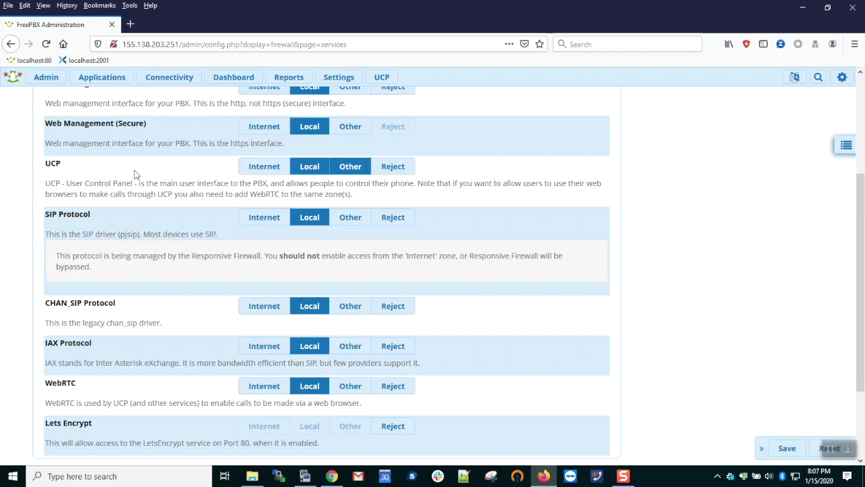
scroll(134, 174, down, 2)
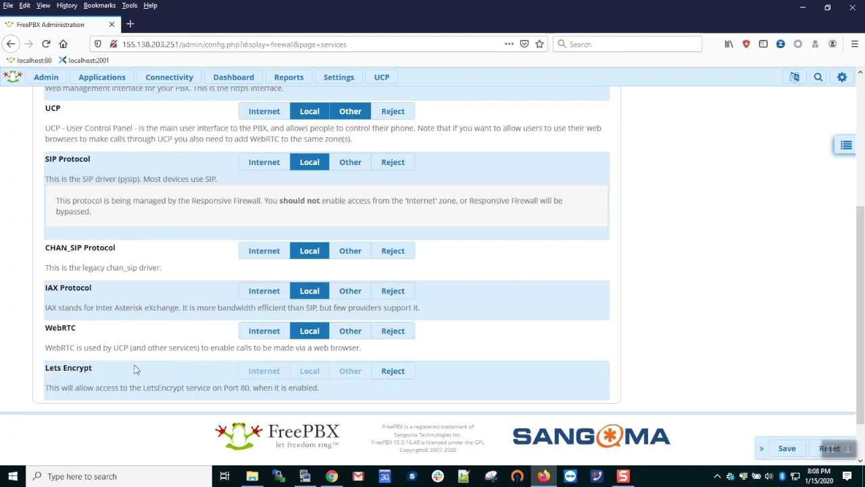
scroll(124, 367, down, 1)
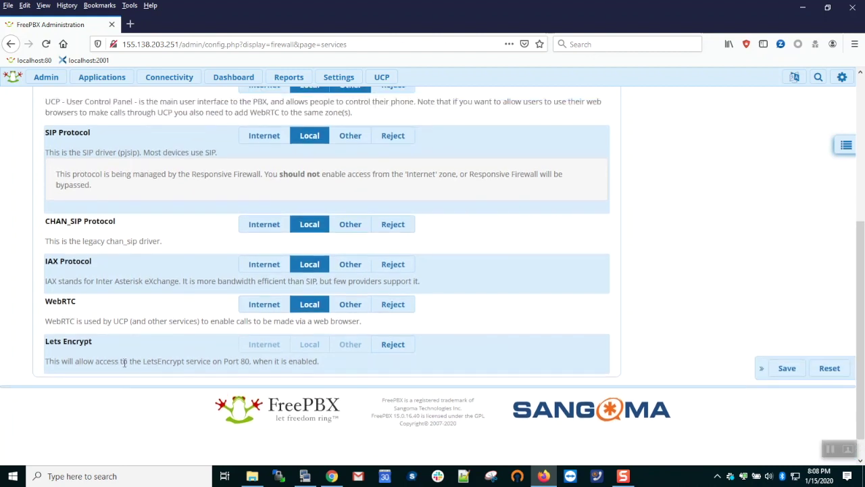
scroll(124, 368, up, 1)
scroll(123, 368, up, 5)
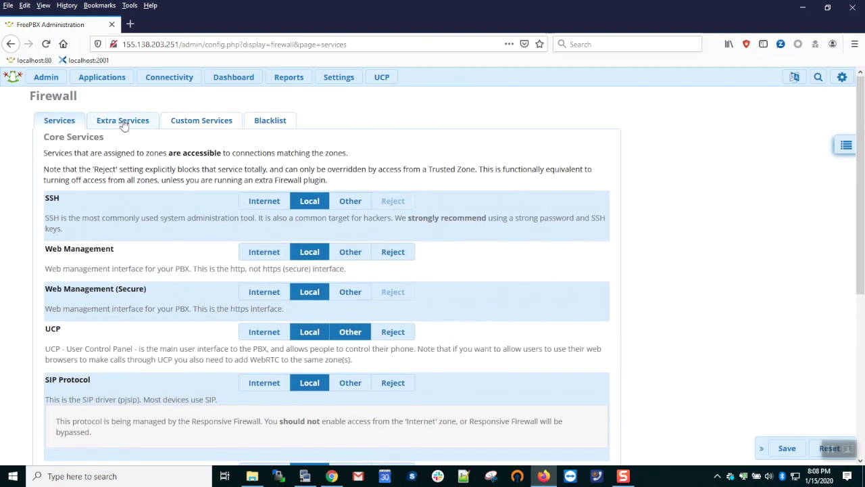
click(124, 121)
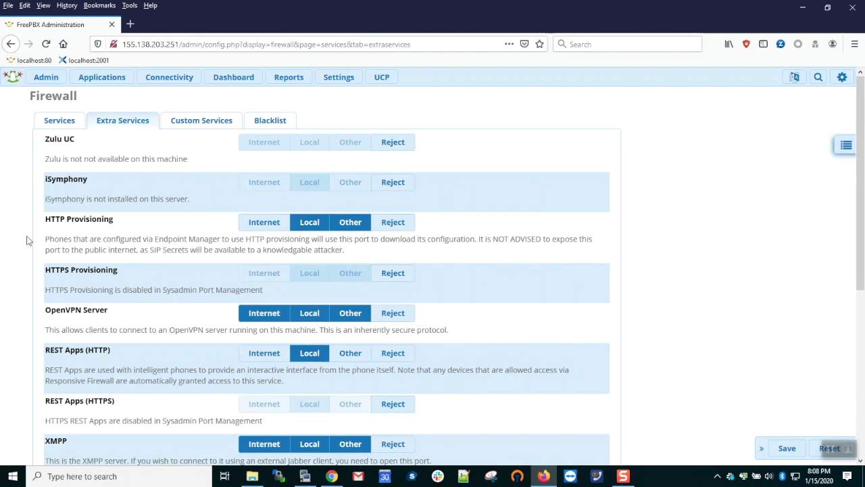
Point out HTTP in the HTTP and HTTPS Provisioning rows of Extra Services.
scroll(15, 228, down, 2)
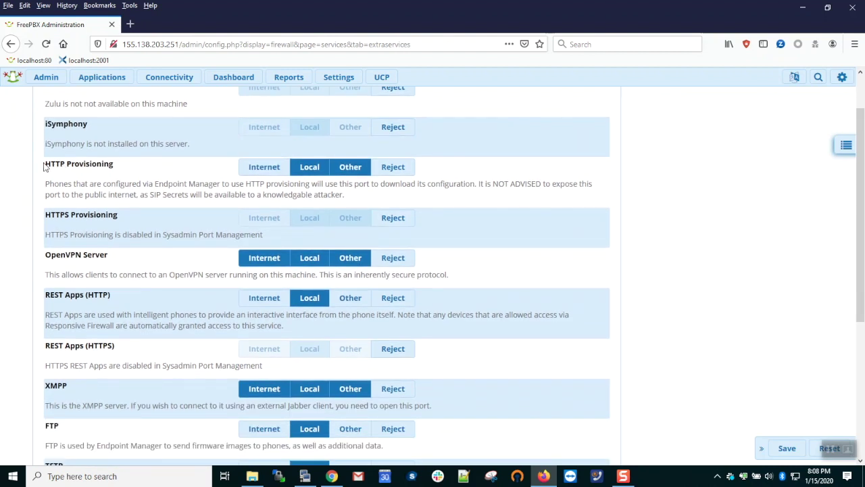
drag(43, 166, 65, 167)
drag(45, 216, 65, 216)
click(29, 170)
Scroll to TFTP and allow it from the Internet zone as well as Local.
scroll(30, 216, down, 5)
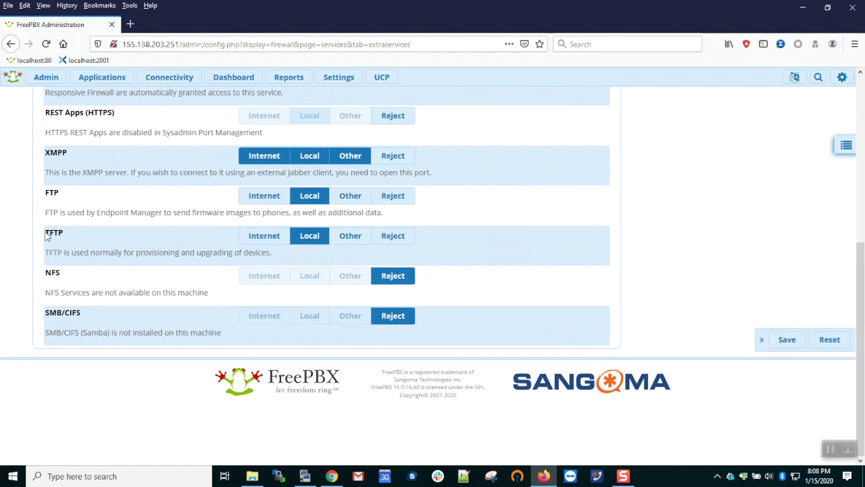
drag(45, 234, 71, 238)
click(265, 237)
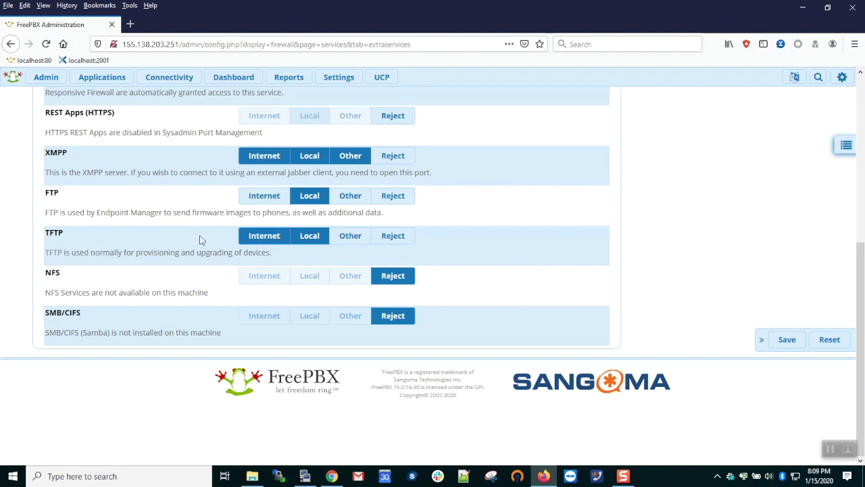
Withdraw Internet access from TFTP, restoring Local-only access.
click(265, 236)
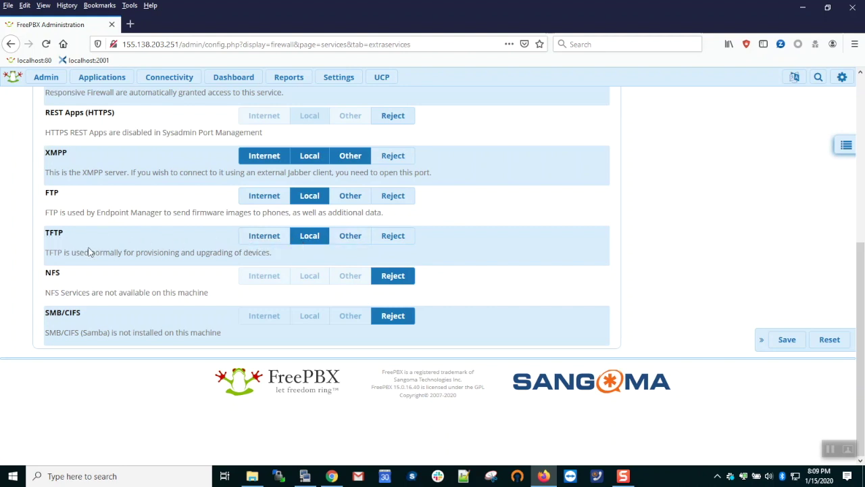
scroll(89, 248, up, 5)
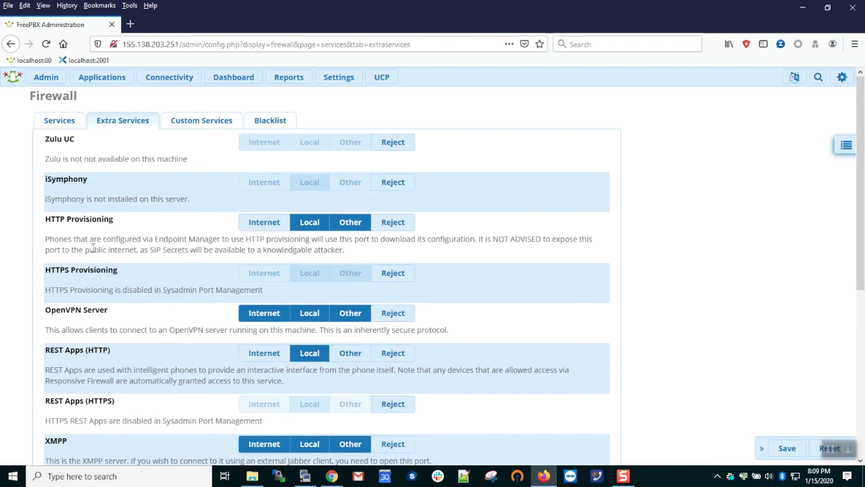
Glance at Custom Services, then show the empty Blacklist tab.
click(202, 122)
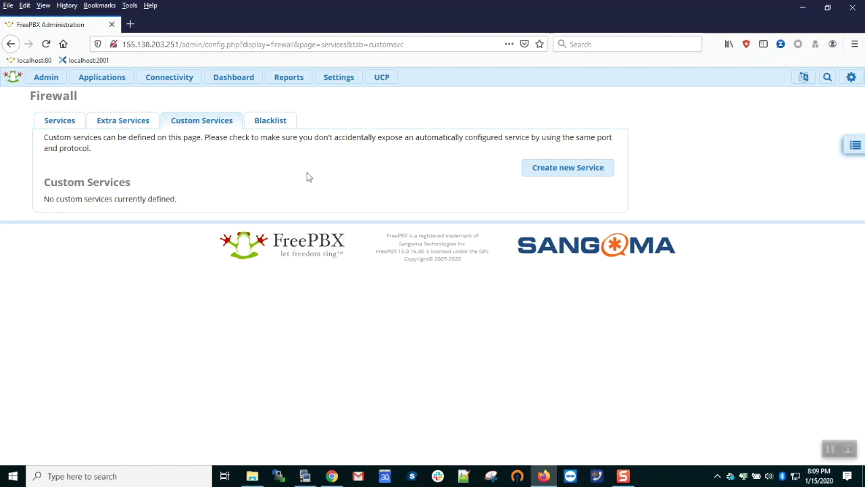
click(270, 121)
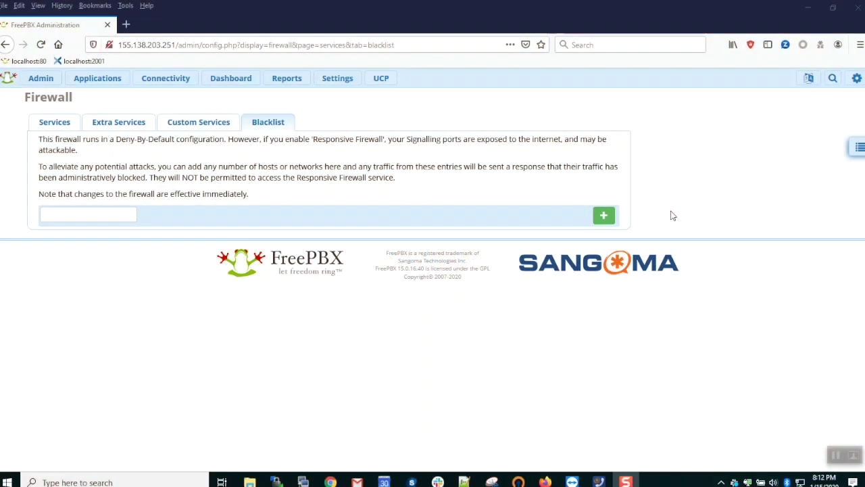
Return to the main firewall page and scroll through the known Networks list.
click(858, 150)
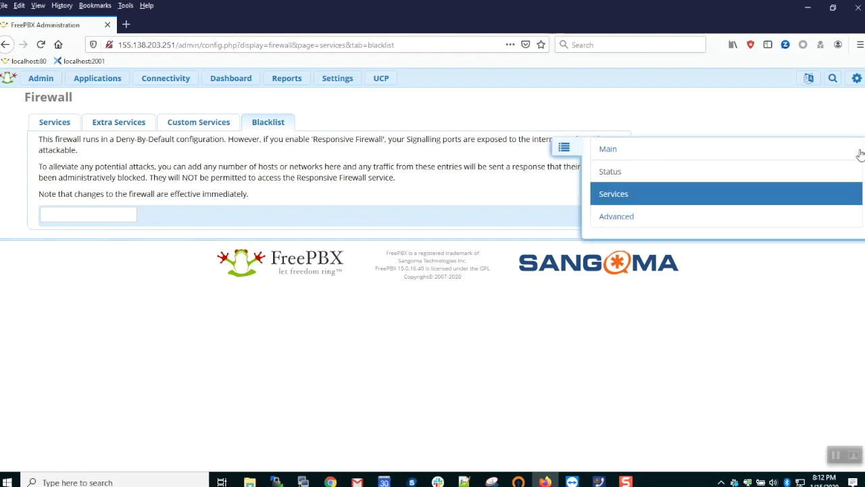
click(688, 154)
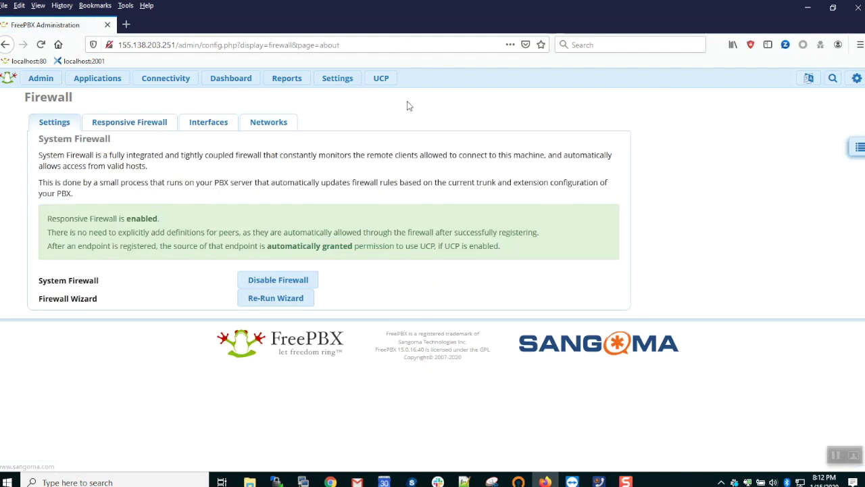
click(300, 124)
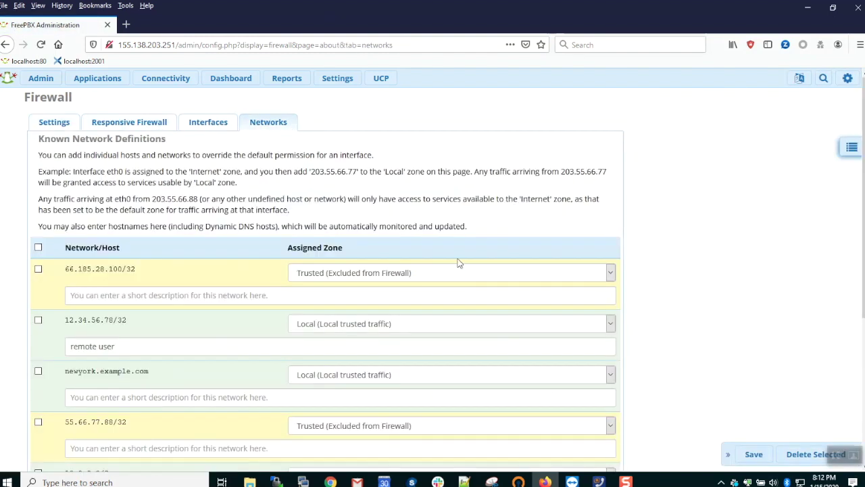
scroll(749, 235, down, 2)
scroll(750, 236, down, 3)
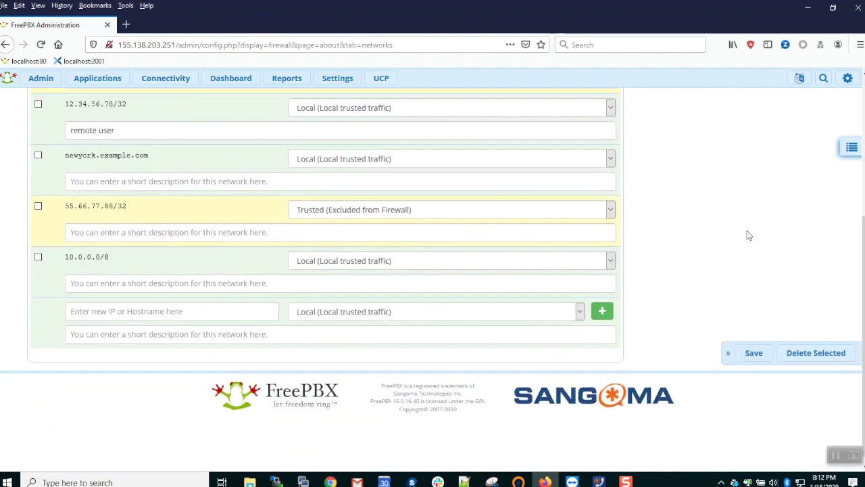
scroll(749, 235, up, 5)
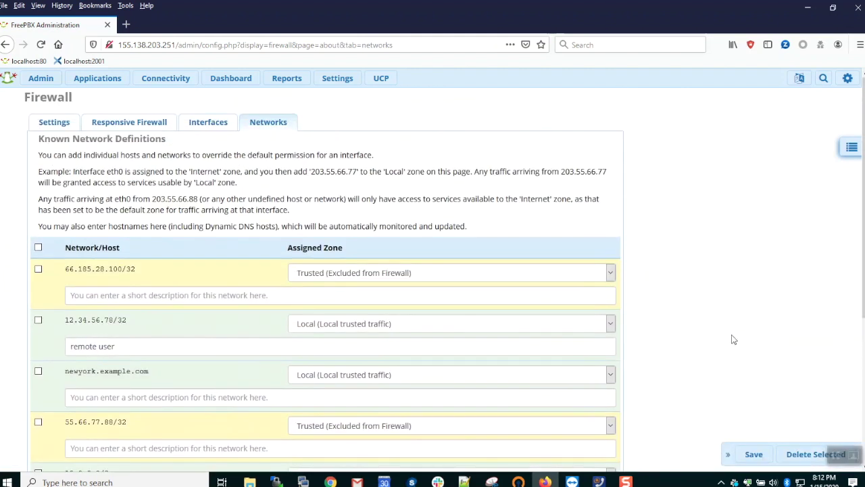
Check each interface's default zone and the Responsive Firewall settings, then go back to Services.
click(223, 127)
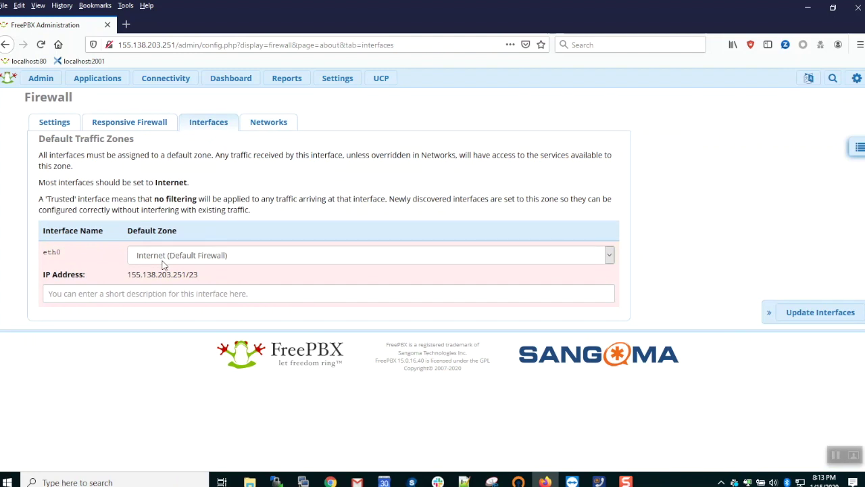
click(142, 127)
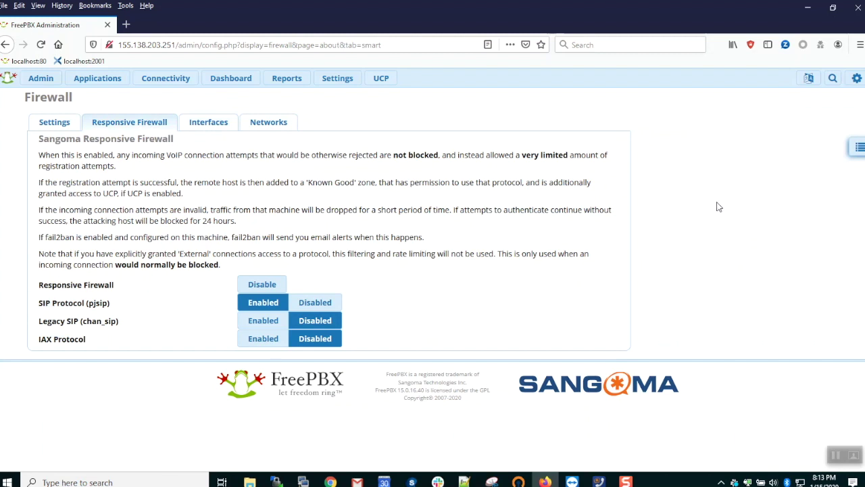
click(860, 150)
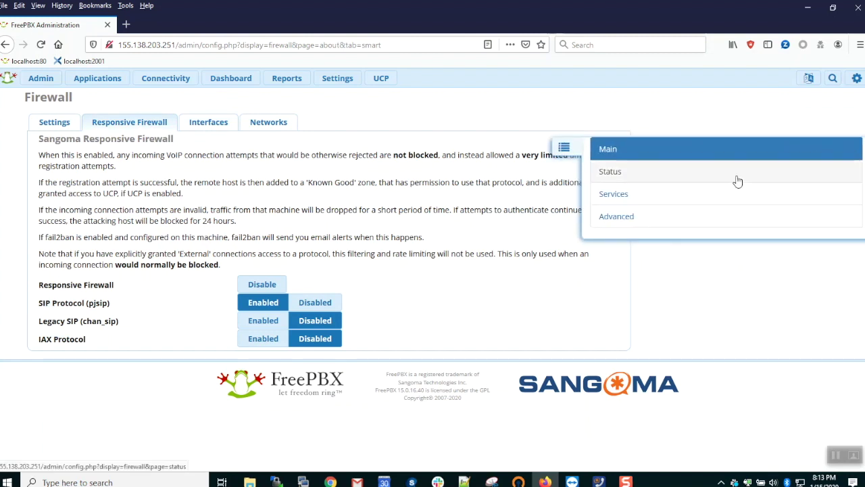
click(656, 203)
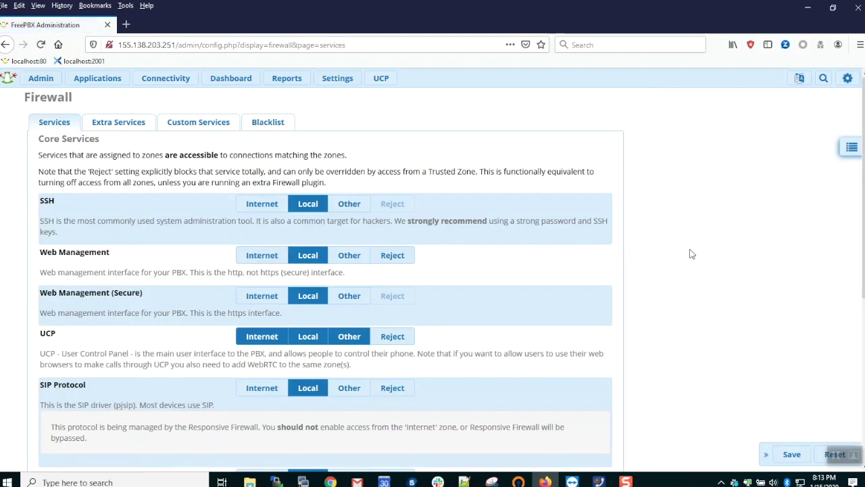
Review Core Services, Extra Services and the Blacklist, then open a new browser tab.
scroll(690, 252, down, 5)
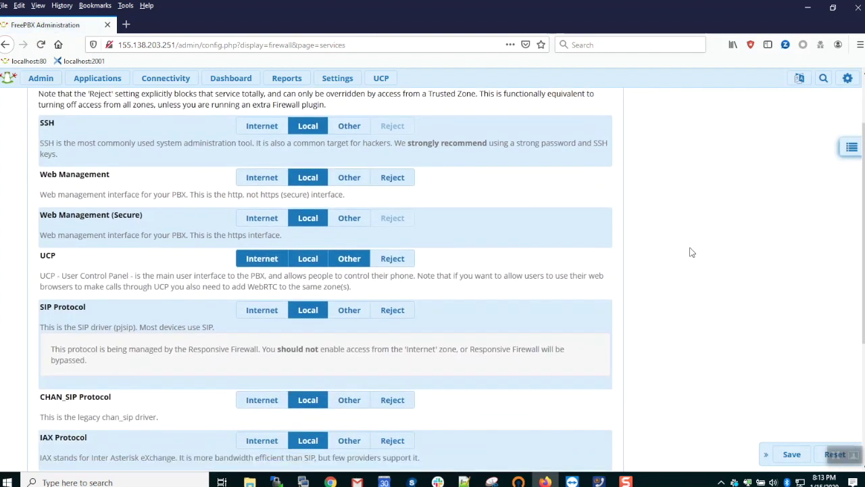
scroll(690, 251, up, 4)
scroll(455, 194, up, 2)
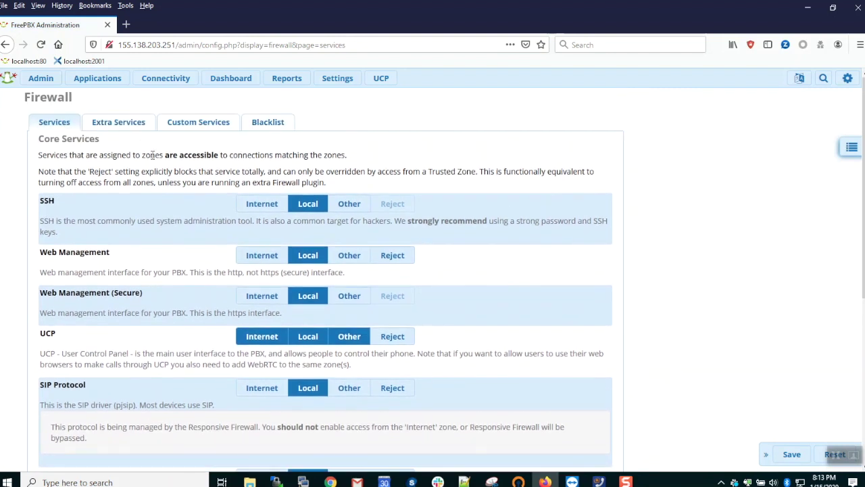
click(119, 123)
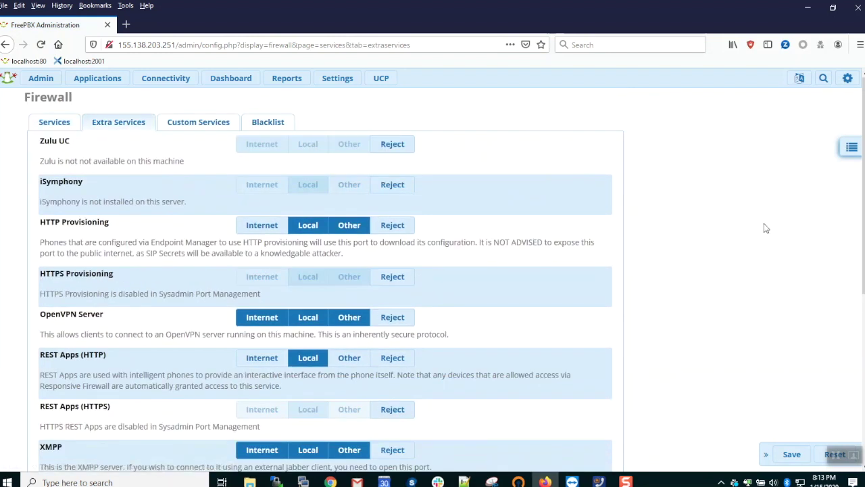
click(280, 130)
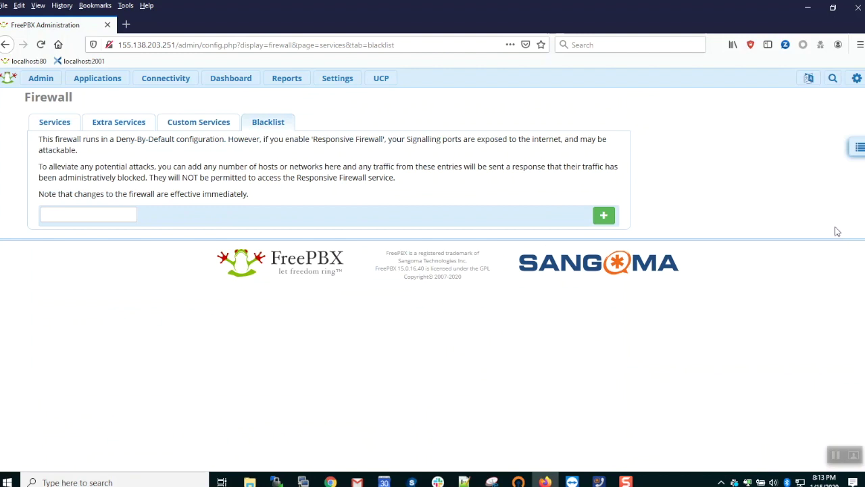
click(125, 25)
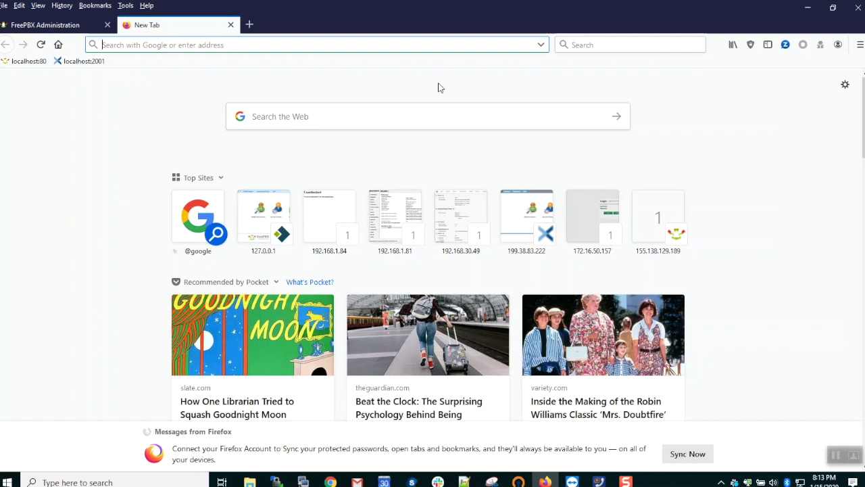
Load wiki.freepbx.org and open the Firewall page by searching for 'firewall'.
text(wiki.)
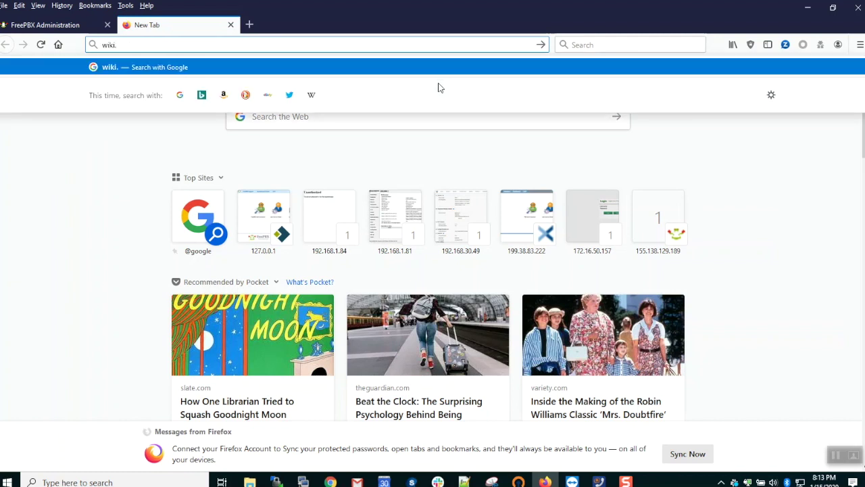
text(freepbx.)
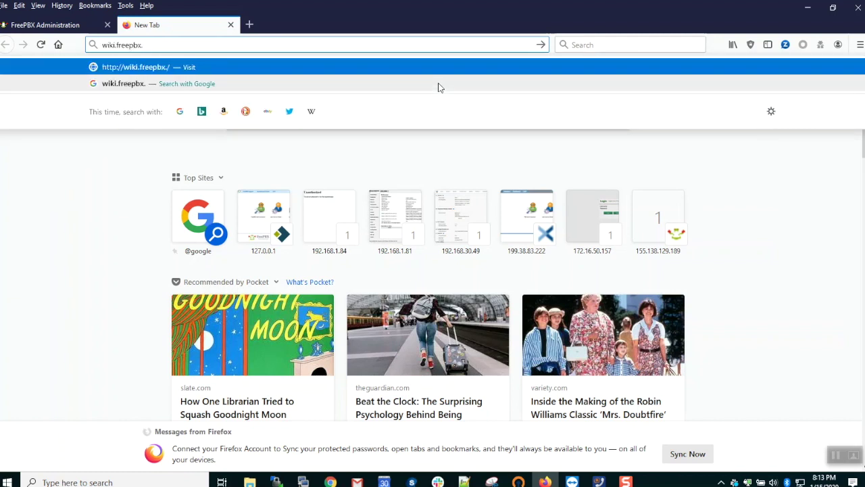
text(org)
key(Return)
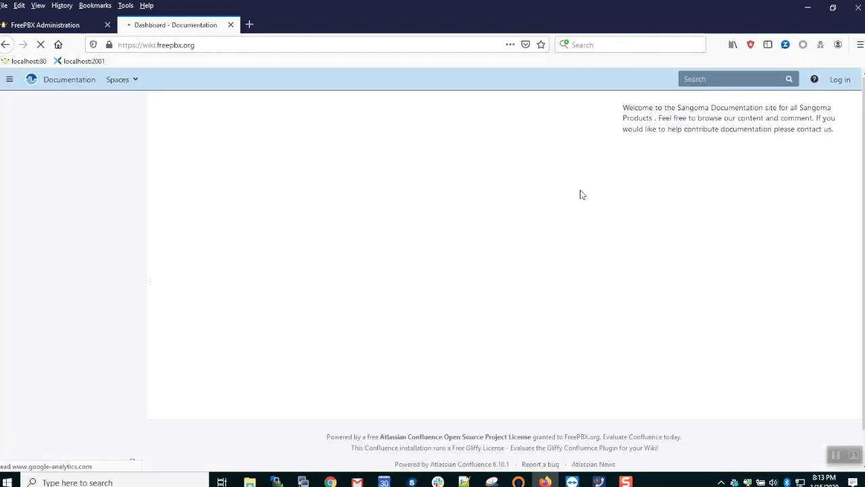
click(730, 79)
text(firew)
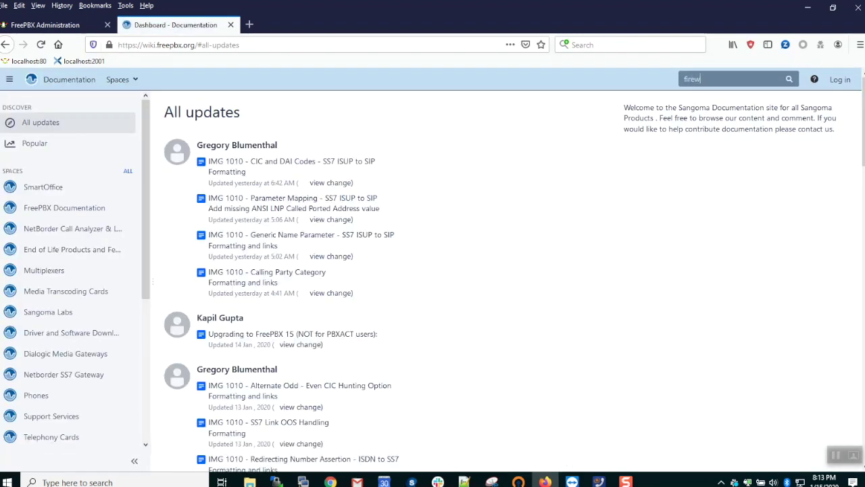
text(all)
click(714, 105)
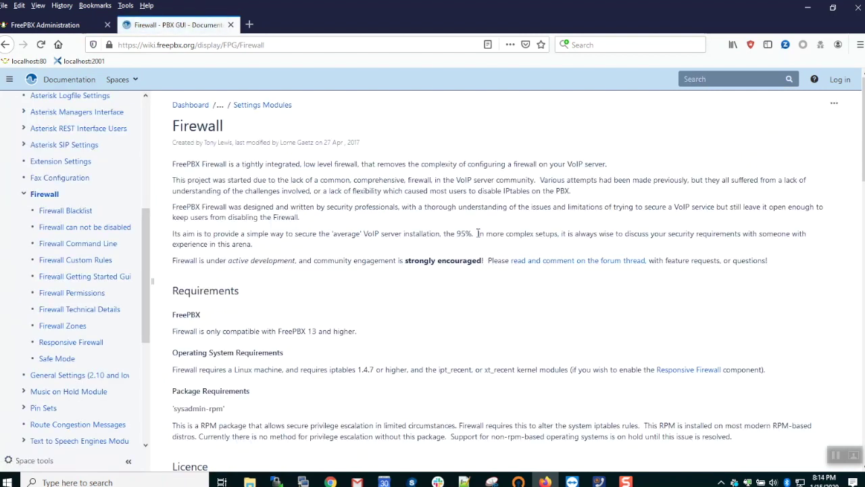
Open the Firewall Getting Started Guide from the sidebar and scroll through it.
scroll(476, 231, down, 5)
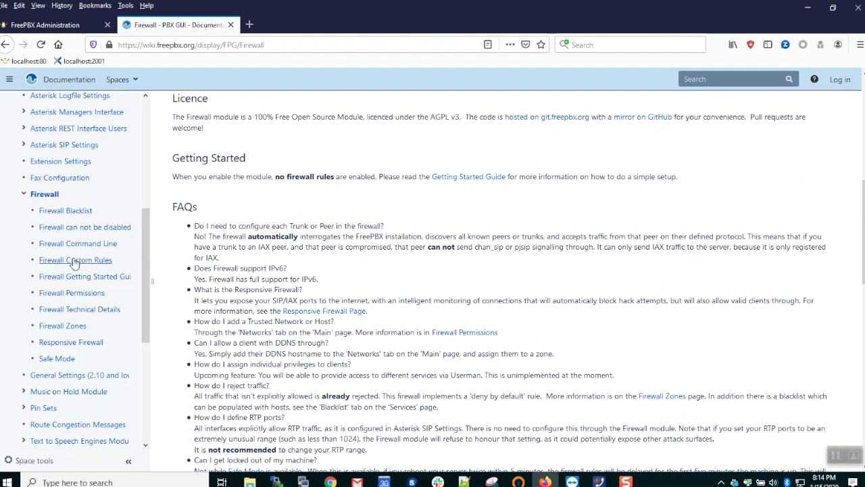
click(80, 278)
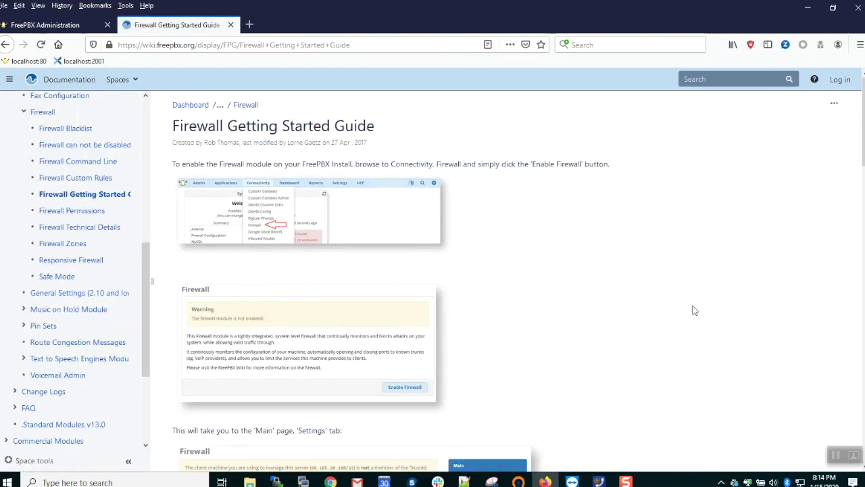
scroll(694, 310, down, 8)
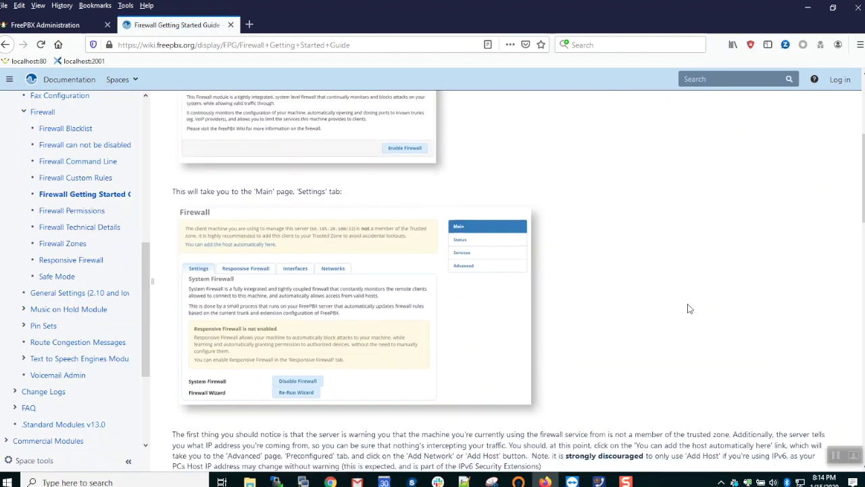
scroll(688, 307, down, 10)
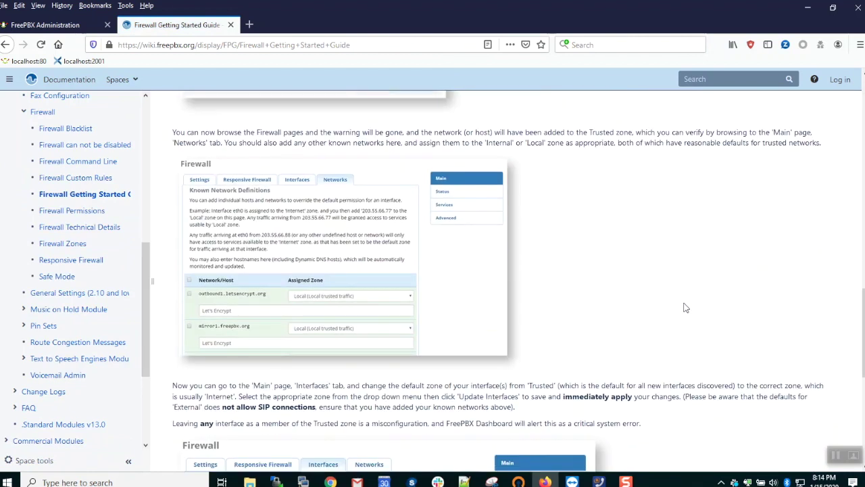